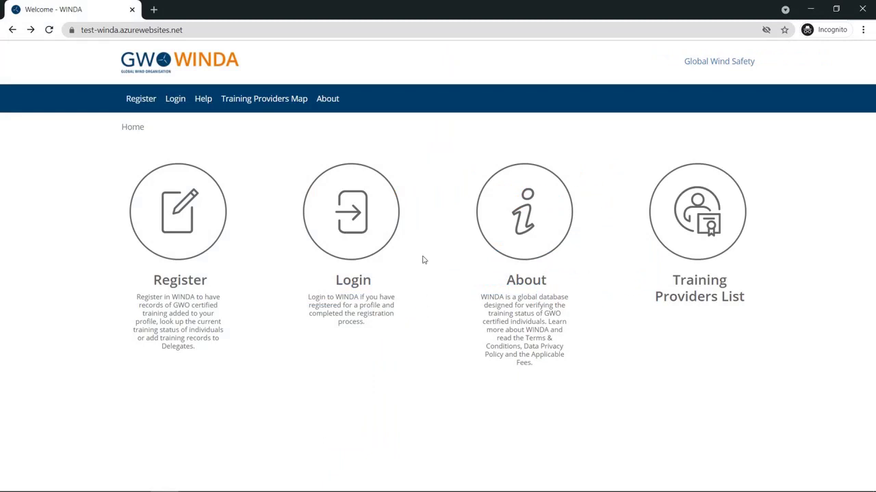
Sign in to WINDA with the training provider admin account and view the provider dashboard
{"action": "left_click", "coordinate": [385, 221]}
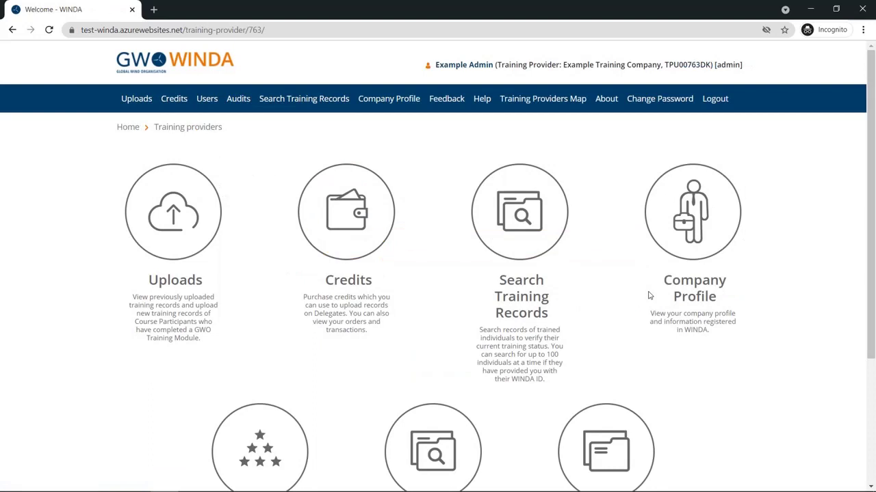
{"action": "scroll", "coordinate": [650, 296], "scroll_direction": "down", "scroll_amount": 1}
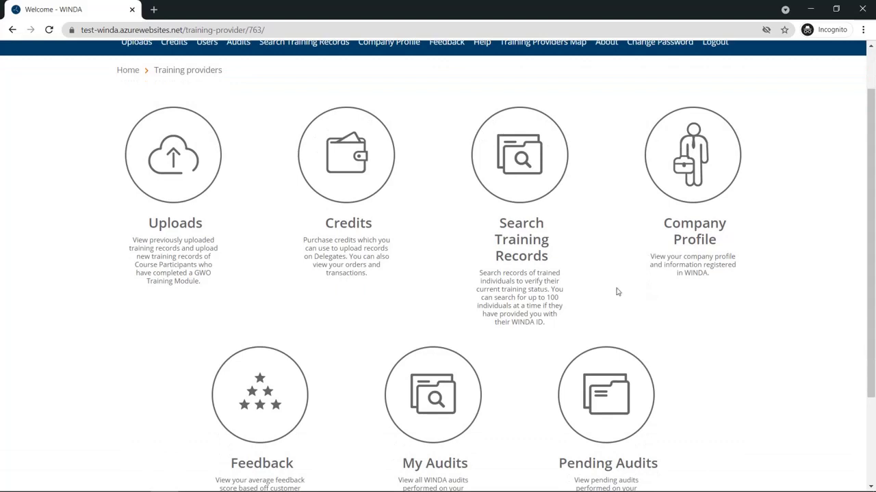
Start a new bulk upload, review its course code table, and open the downloaded upload instructions workbook
{"action": "left_click", "coordinate": [175, 126]}
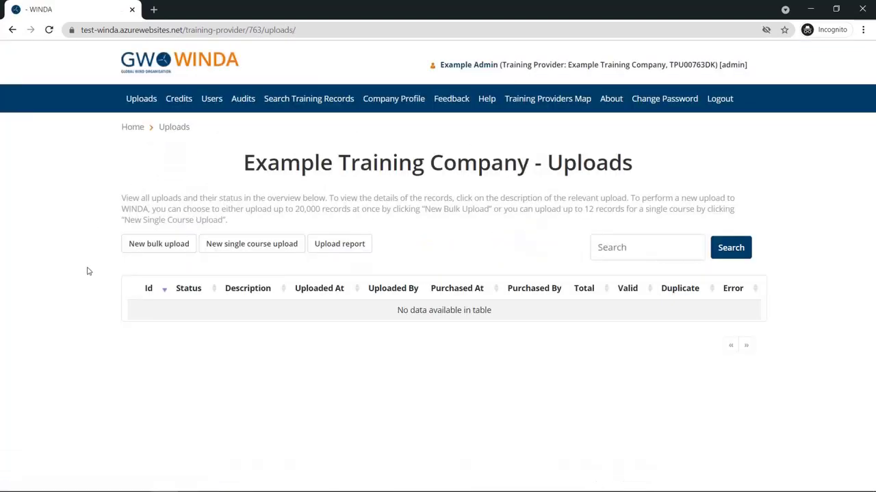
{"action": "left_click", "coordinate": [175, 250]}
{"action": "scroll", "coordinate": [175, 251], "scroll_direction": "down", "scroll_amount": 1}
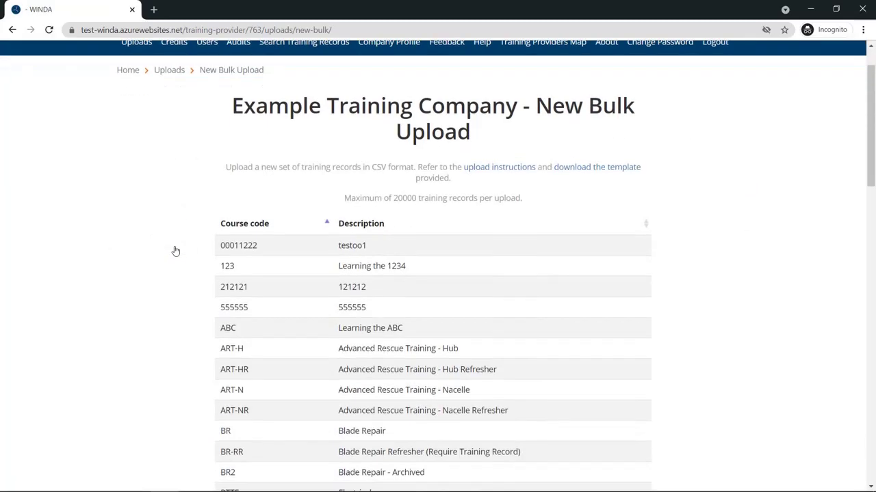
{"action": "scroll", "coordinate": [273, 223], "scroll_direction": "up", "scroll_amount": 1}
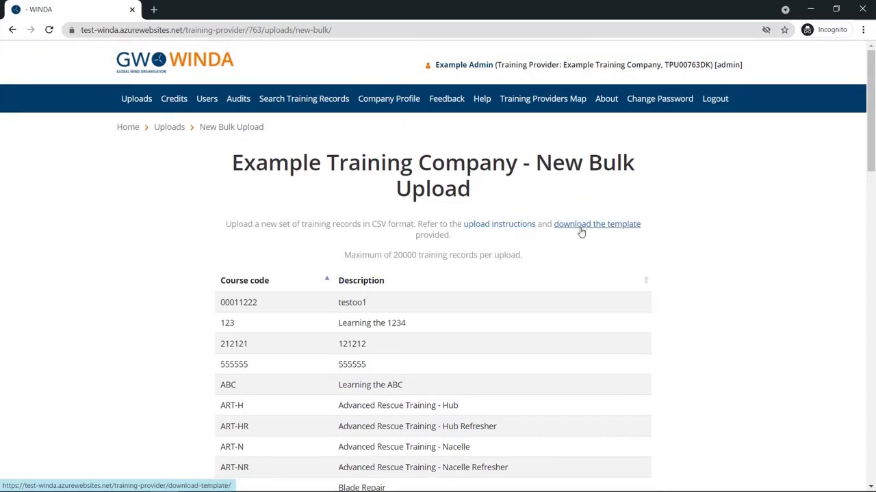
{"action": "scroll", "coordinate": [677, 369], "scroll_direction": "down", "scroll_amount": 13}
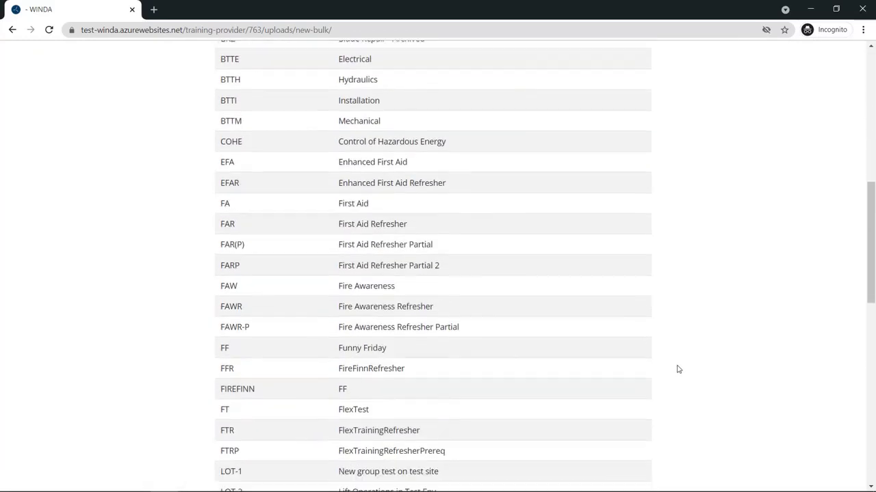
{"action": "scroll", "coordinate": [677, 369], "scroll_direction": "down", "scroll_amount": 4}
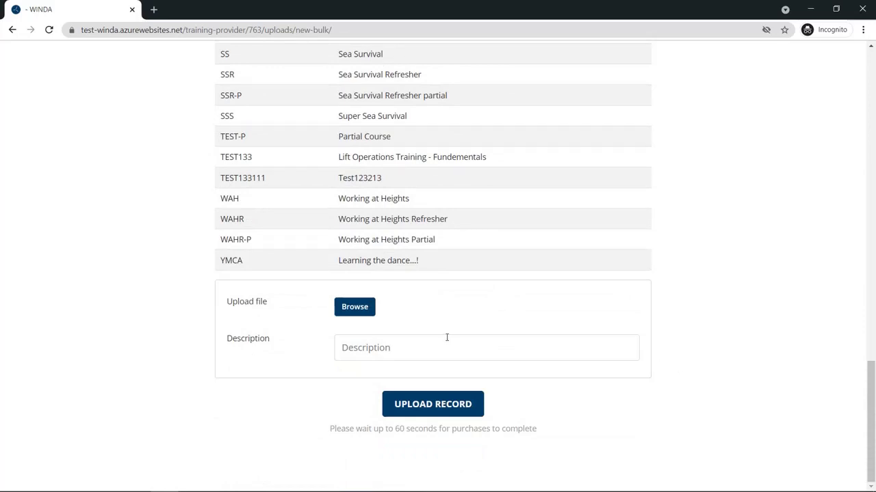
{"action": "scroll", "coordinate": [446, 337], "scroll_direction": "up", "scroll_amount": 17}
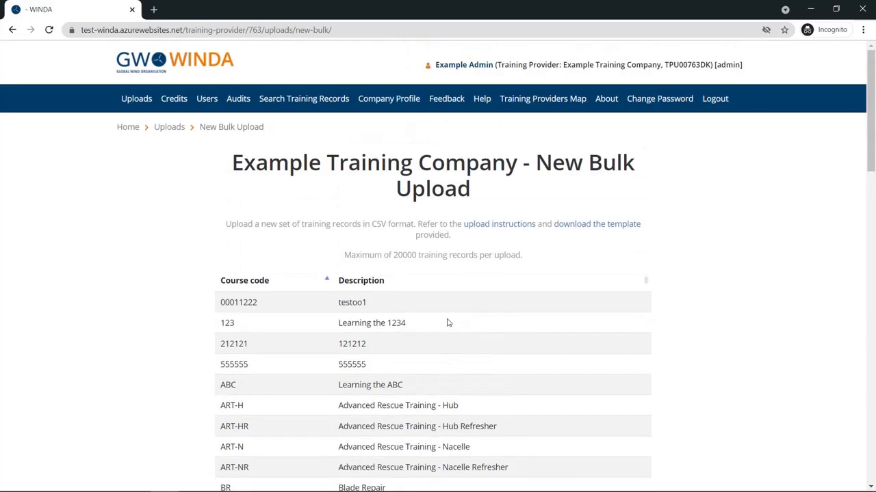
{"action": "left_click", "coordinate": [487, 226]}
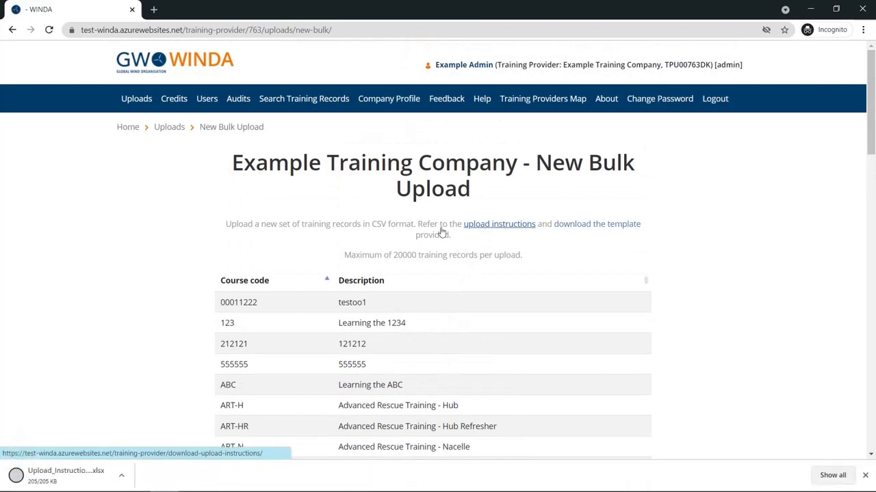
{"action": "left_click", "coordinate": [60, 479]}
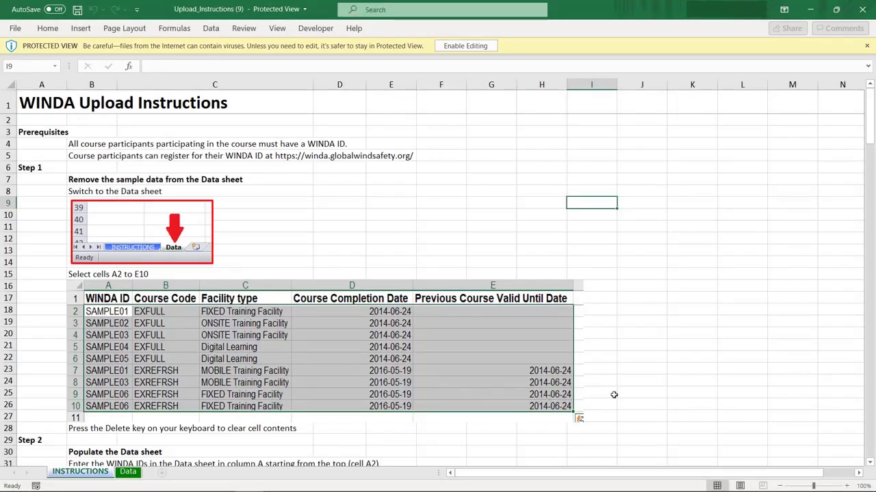
Read through the INSTRUCTIONS sheet down to Step 5, uploading the CSV to WINDA
{"action": "scroll", "coordinate": [613, 395], "scroll_direction": "down", "scroll_amount": 7}
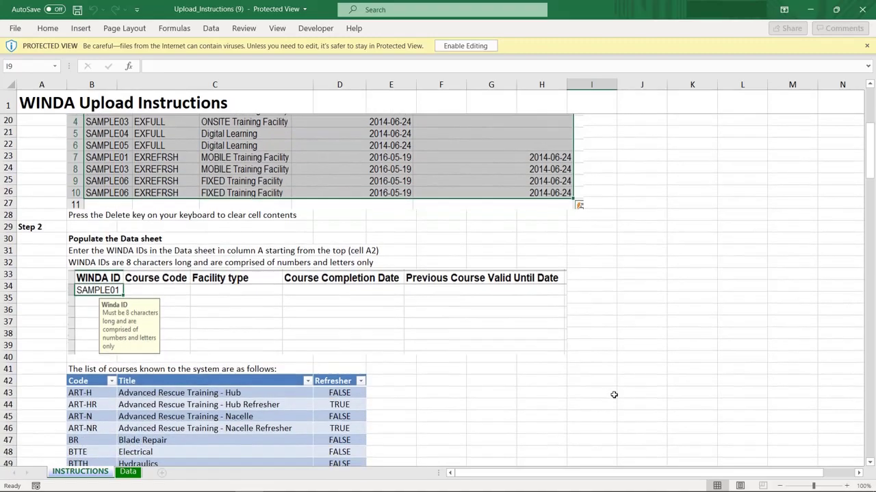
{"action": "scroll", "coordinate": [614, 395], "scroll_direction": "down", "scroll_amount": 9}
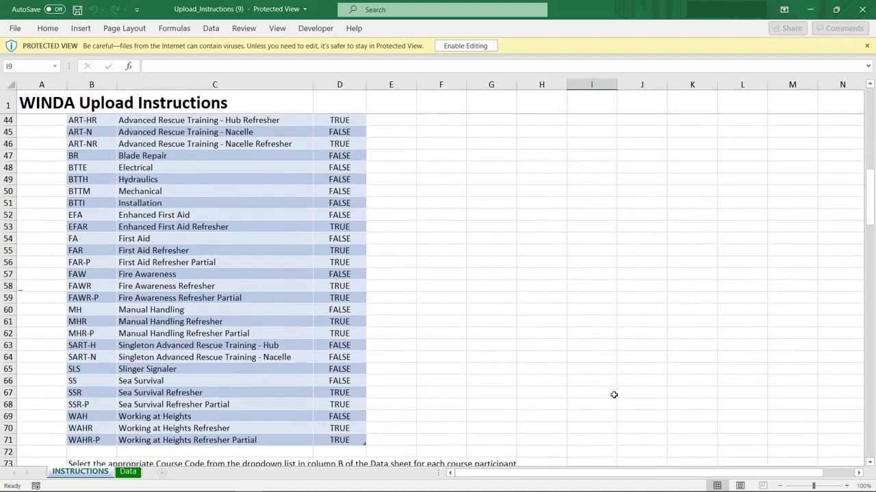
{"action": "scroll", "coordinate": [614, 395], "scroll_direction": "down", "scroll_amount": 12}
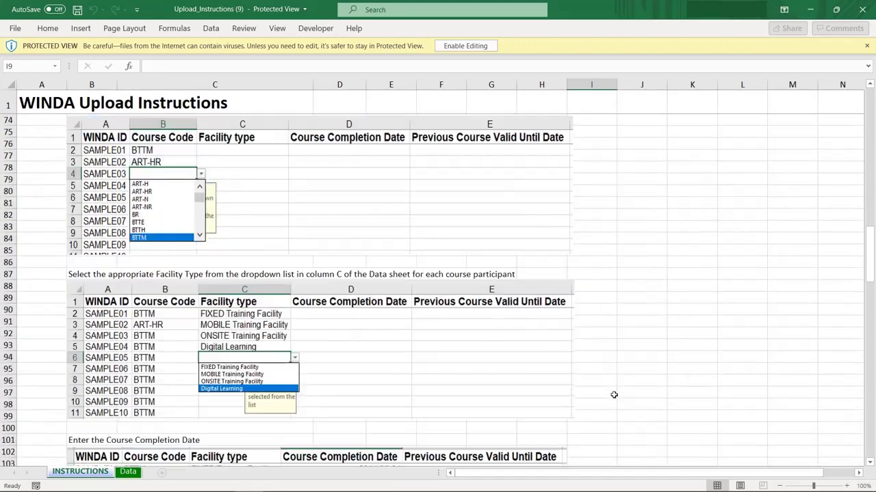
{"action": "scroll", "coordinate": [613, 394], "scroll_direction": "down", "scroll_amount": 14}
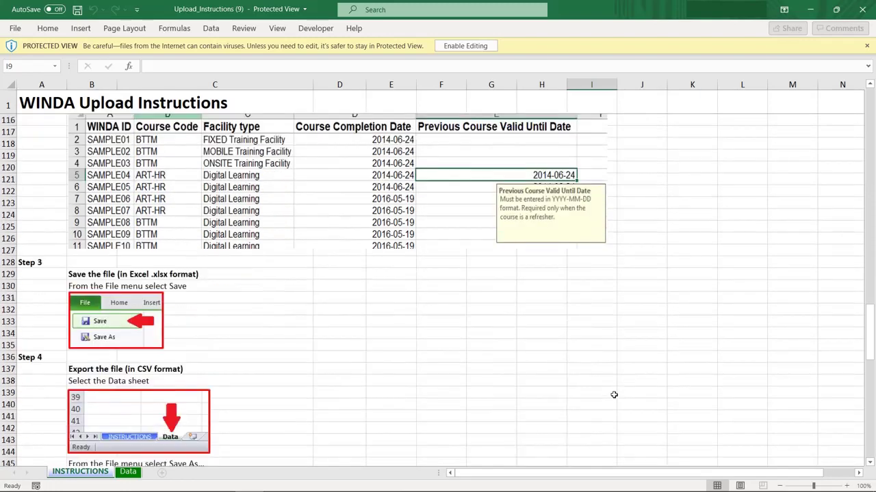
{"action": "scroll", "coordinate": [613, 395], "scroll_direction": "down", "scroll_amount": 15}
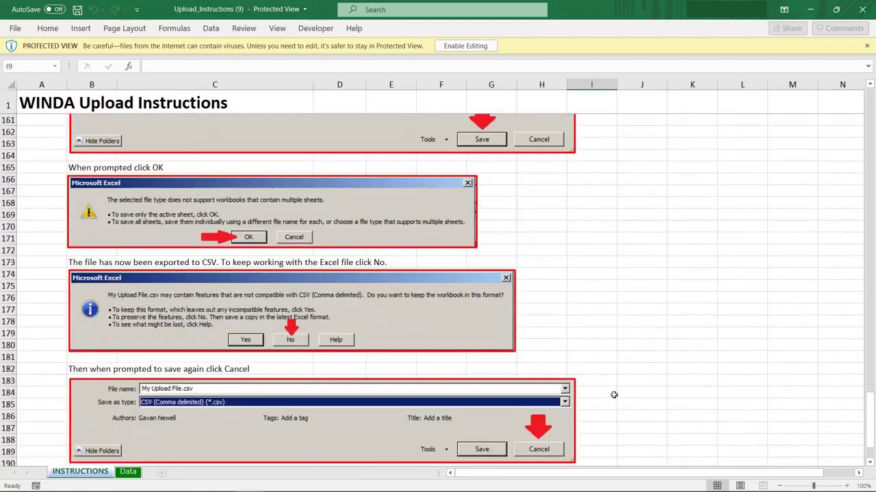
{"action": "scroll", "coordinate": [614, 395], "scroll_direction": "down", "scroll_amount": 1}
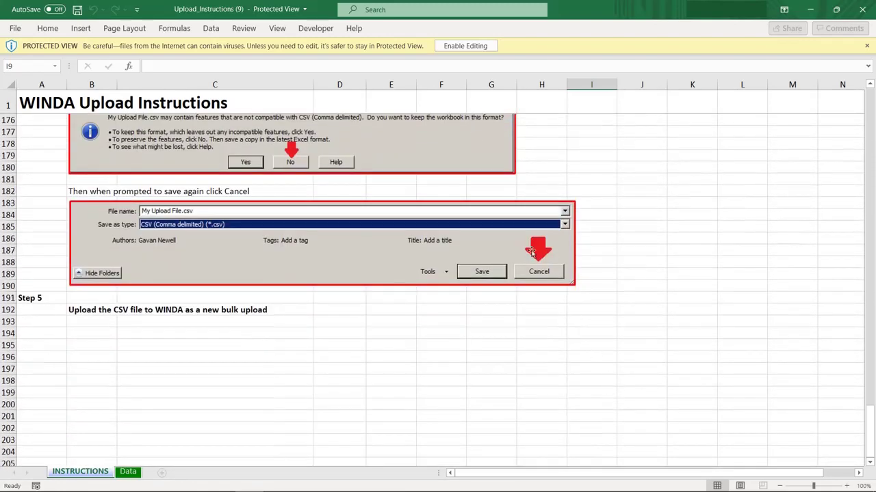
Enable editing, review the Data sheet's validation notes in A5–E6, and select sample rows A2:E10
{"action": "left_click", "coordinate": [466, 46]}
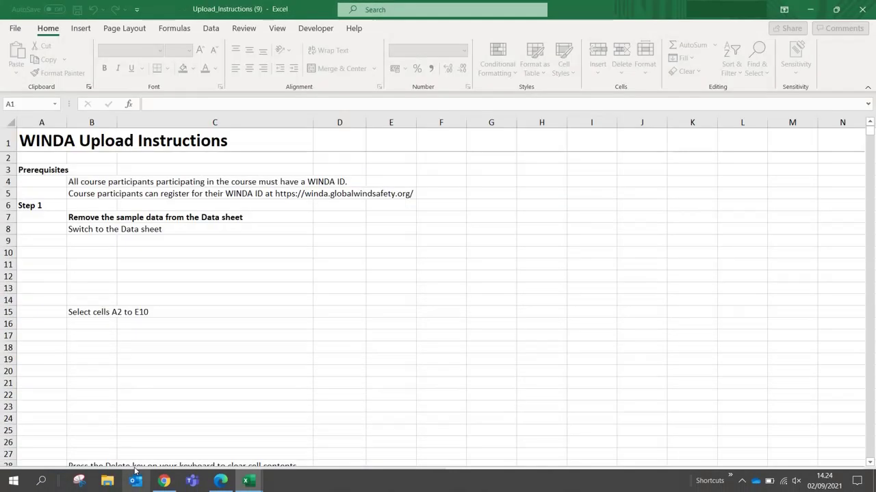
{"action": "left_click", "coordinate": [129, 474]}
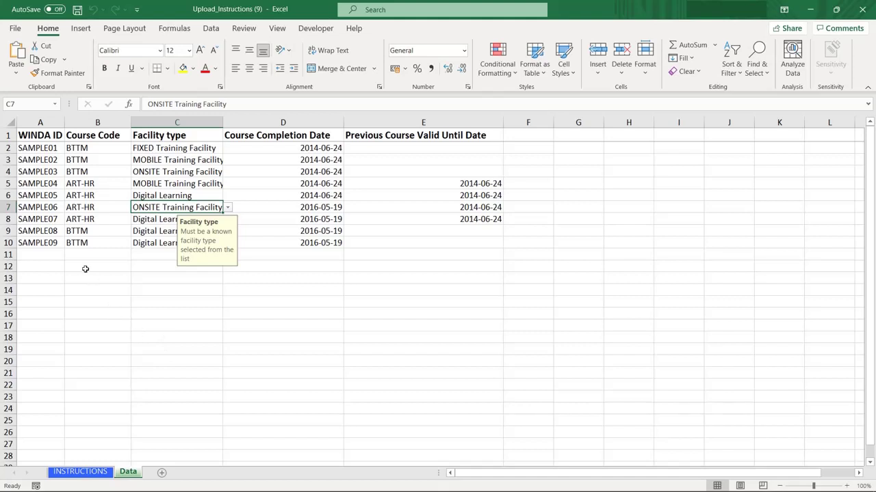
{"action": "left_click", "coordinate": [40, 181]}
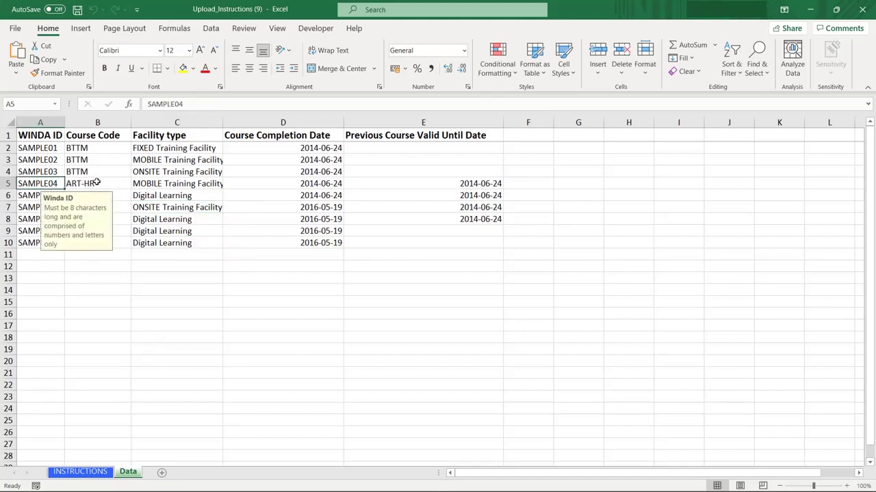
{"action": "left_click", "coordinate": [97, 182]}
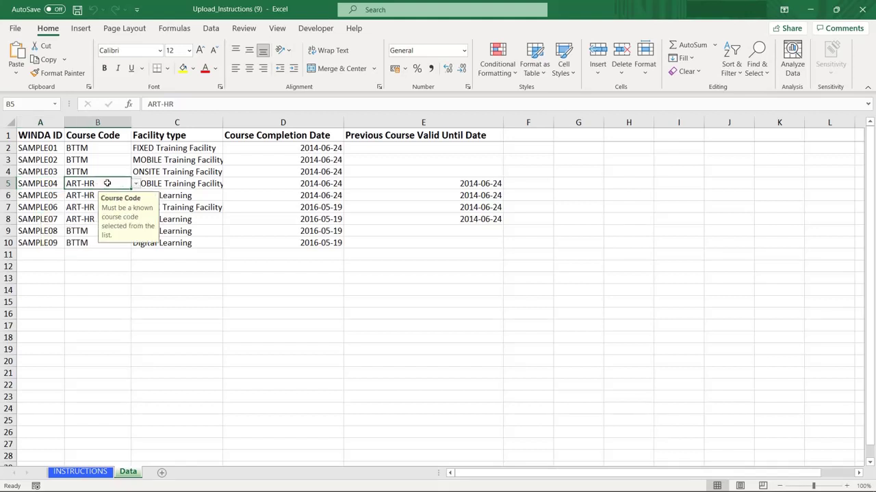
{"action": "left_click", "coordinate": [184, 185]}
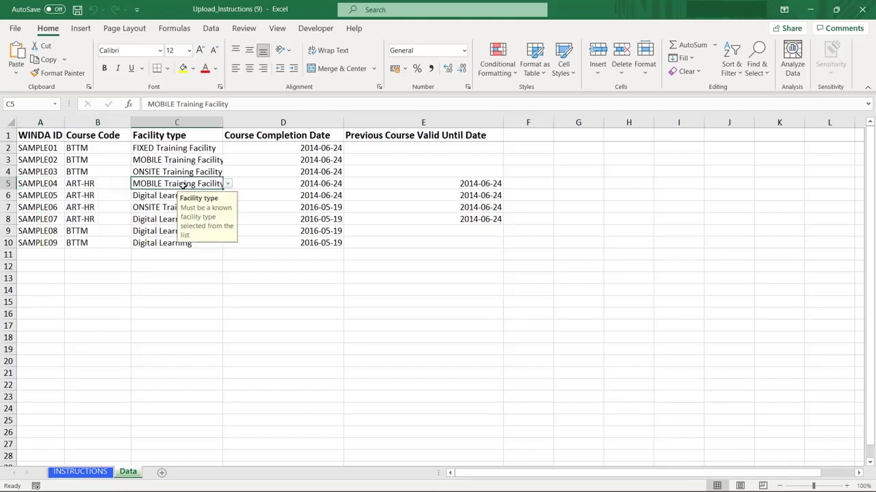
{"action": "left_click", "coordinate": [322, 187]}
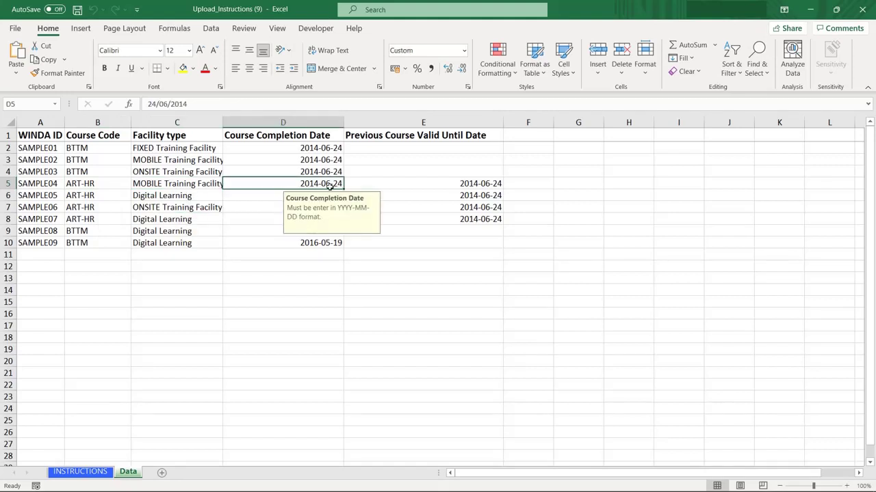
{"action": "left_click", "coordinate": [421, 191]}
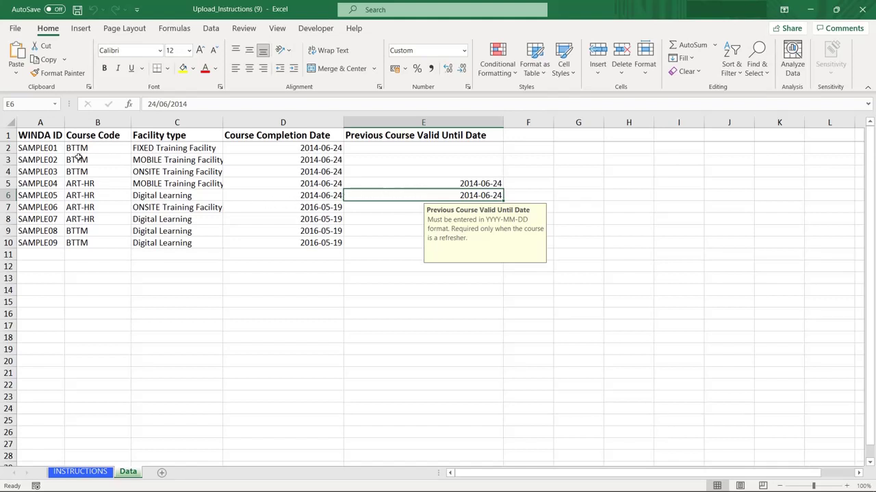
{"action": "left_click_drag", "start_coordinate": [38, 147], "coordinate": [396, 246]}
Clear the sample records and enter nine delegate WINDA IDs in A2:A10
{"action": "key", "text": "Delete"}
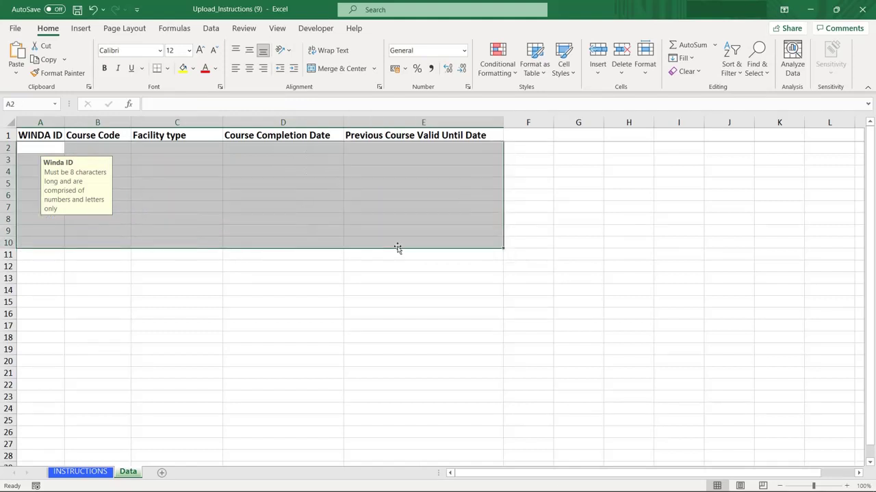
{"action": "left_click", "coordinate": [34, 145]}
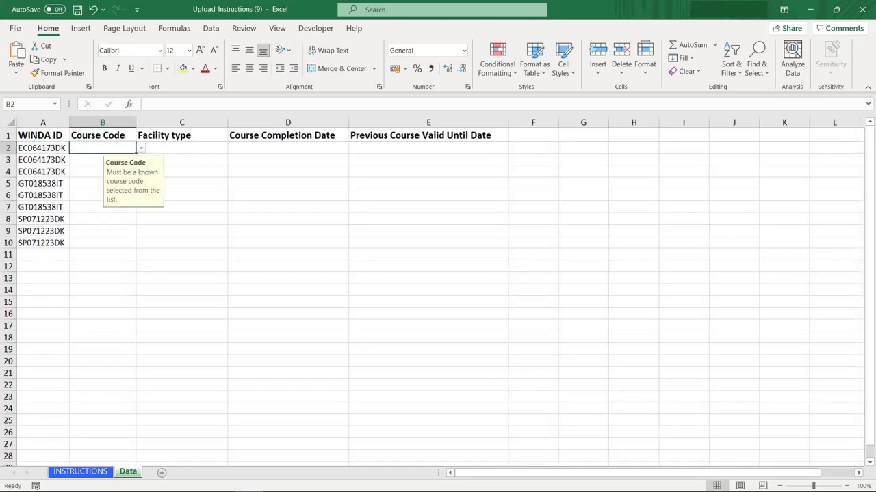
{"action": "left_click", "coordinate": [141, 149]}
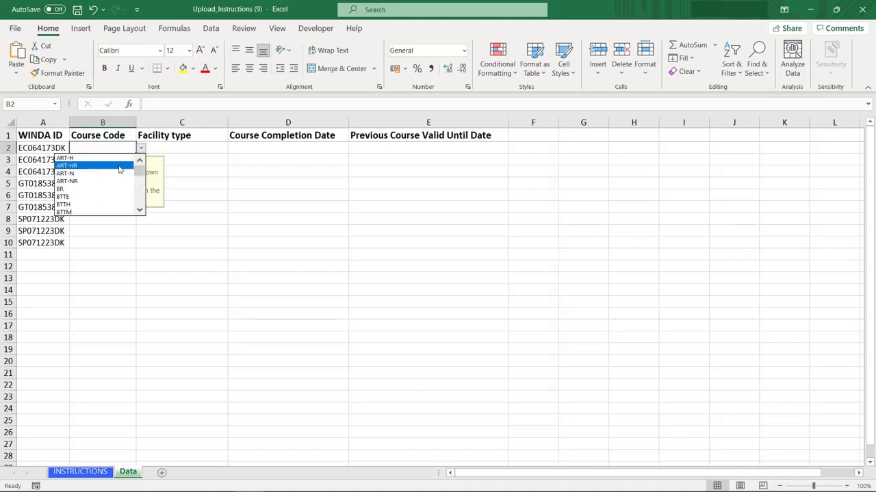
Set row 2's course code to FA and facility type to FIXED Training Facility
{"action": "left_click", "coordinate": [139, 210]}
{"action": "left_click", "coordinate": [139, 210]}
{"action": "left_click", "coordinate": [139, 211]}
{"action": "left_click", "coordinate": [139, 210]}
{"action": "left_click", "coordinate": [138, 210]}
{"action": "left_click", "coordinate": [139, 211]}
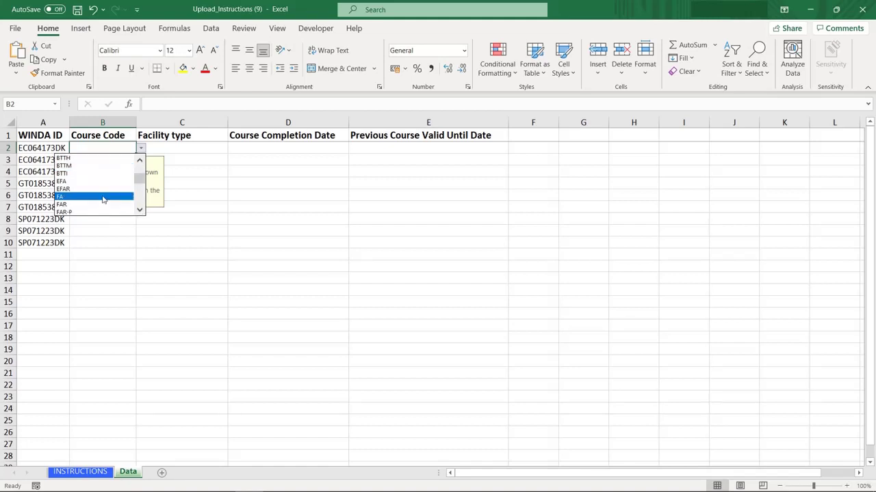
{"action": "left_click", "coordinate": [103, 197]}
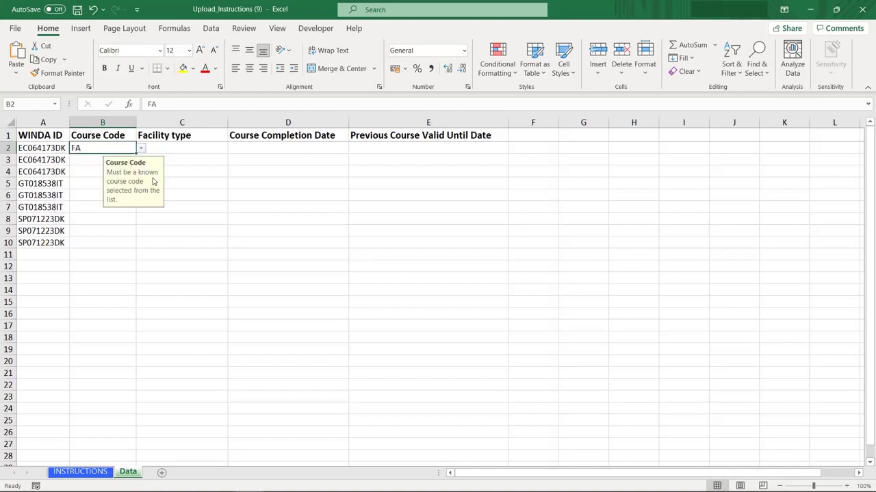
{"action": "left_click", "coordinate": [192, 149]}
{"action": "left_click", "coordinate": [233, 148]}
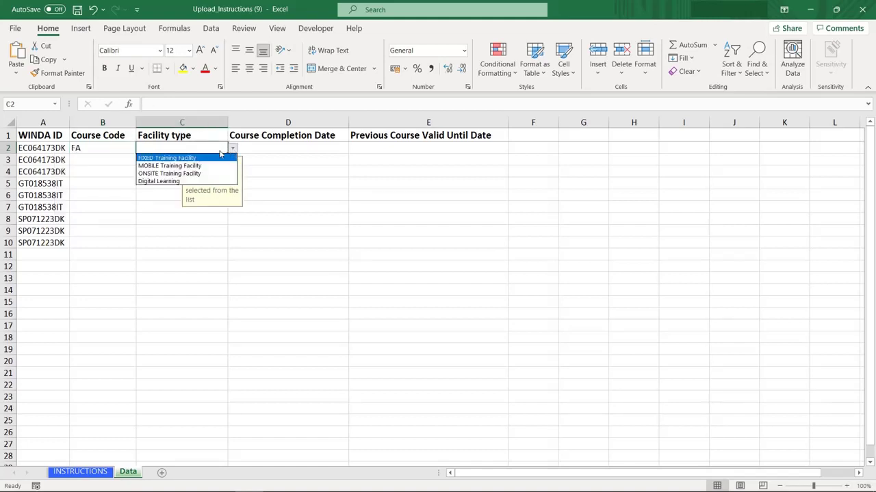
{"action": "left_click", "coordinate": [184, 160]}
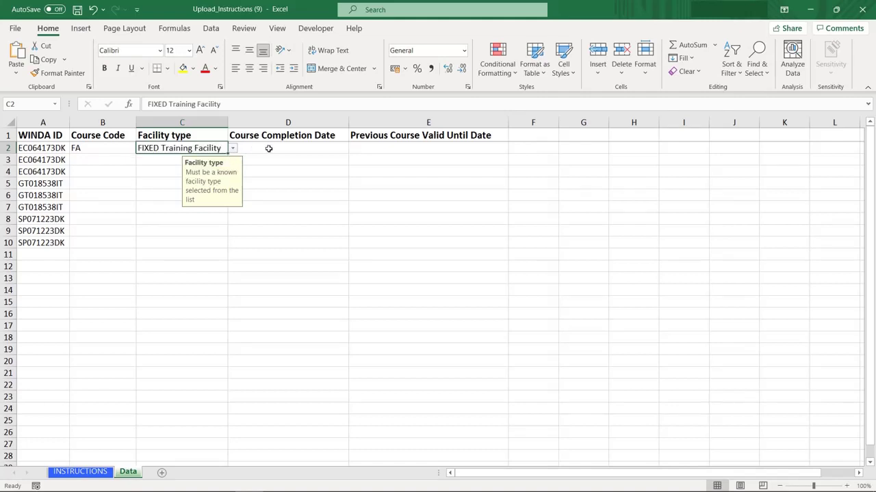
{"action": "left_click", "coordinate": [303, 149]}
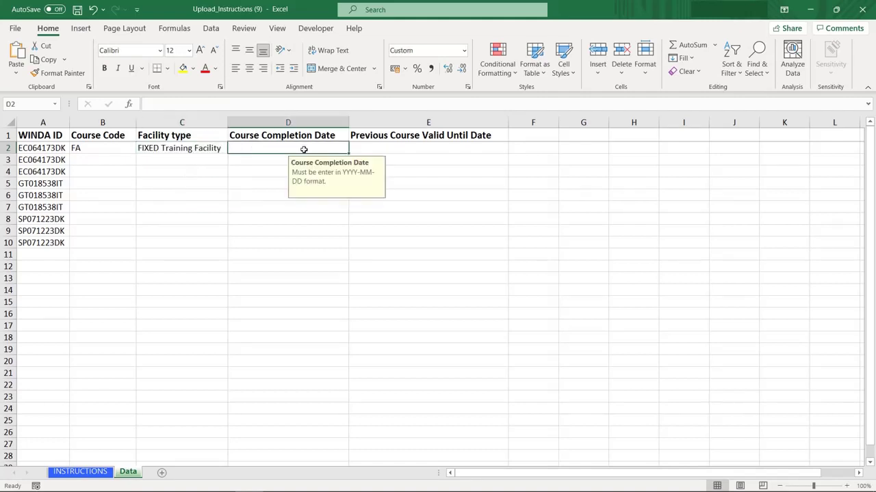
Enter completion date 2021-08-25 in D2 and check the Previous Course Valid Until guidance
{"action": "type", "text": "202"}
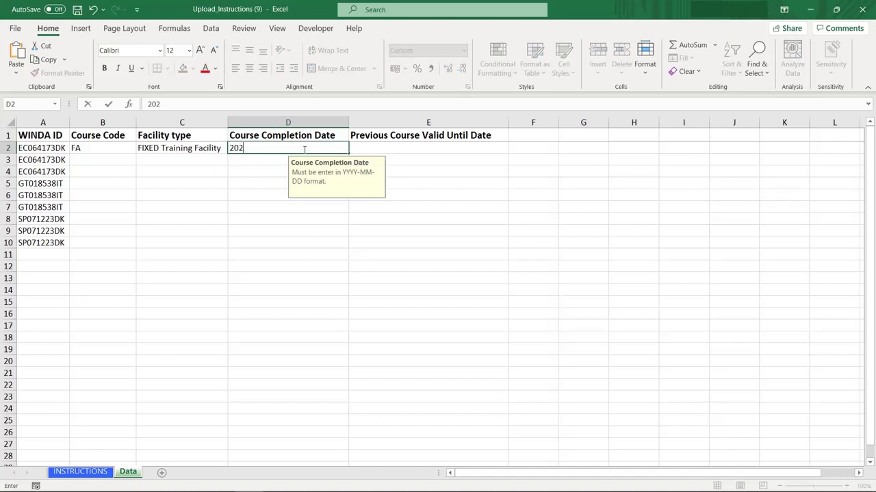
{"action": "type", "text": "1-08-25"}
{"action": "key", "text": "Return"}
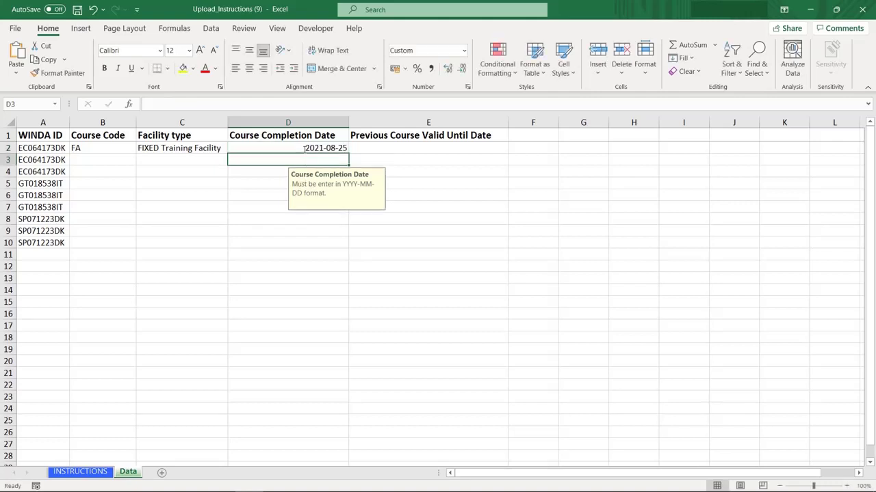
{"action": "left_click", "coordinate": [400, 145]}
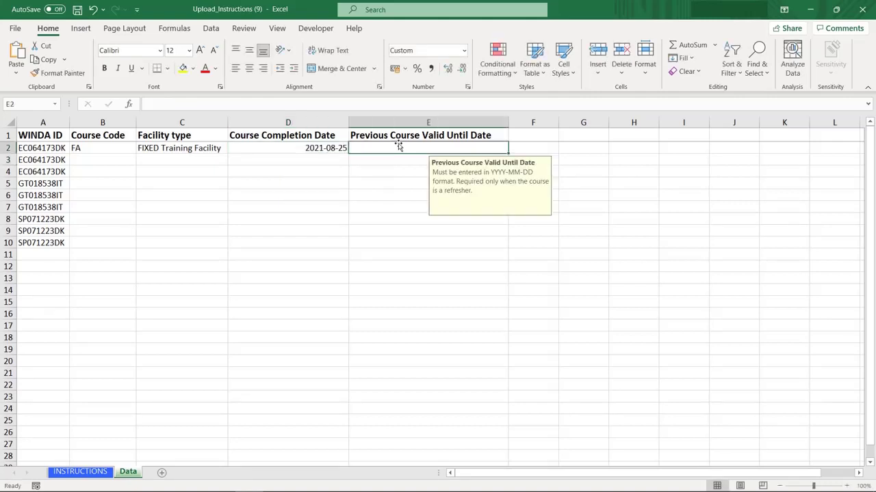
{"action": "left_click", "coordinate": [116, 163]}
{"action": "left_click", "coordinate": [141, 161]}
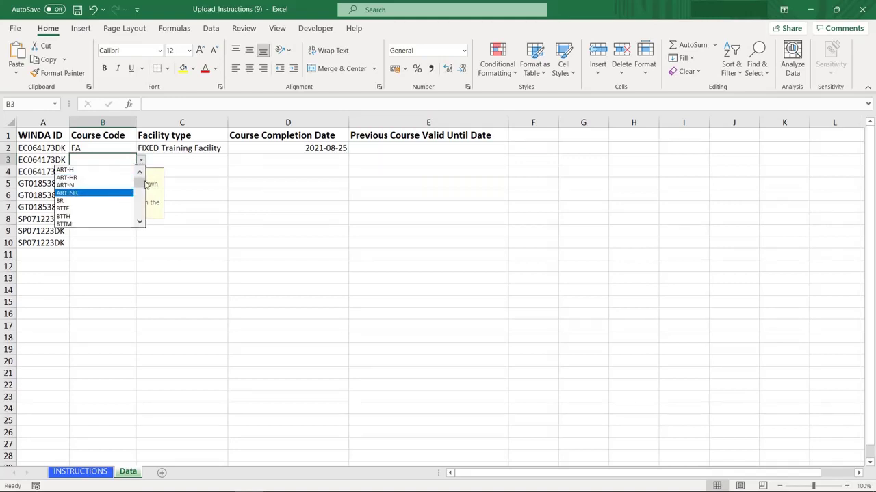
Fill row 3 with course FAW, FIXED Training Facility and completion date 2021-08-26
{"action": "left_click_drag", "start_coordinate": [145, 185], "coordinate": [144, 199]}
{"action": "left_click", "coordinate": [62, 193]}
{"action": "left_click", "coordinate": [205, 160]}
{"action": "left_click", "coordinate": [233, 160]}
{"action": "left_click", "coordinate": [171, 171]}
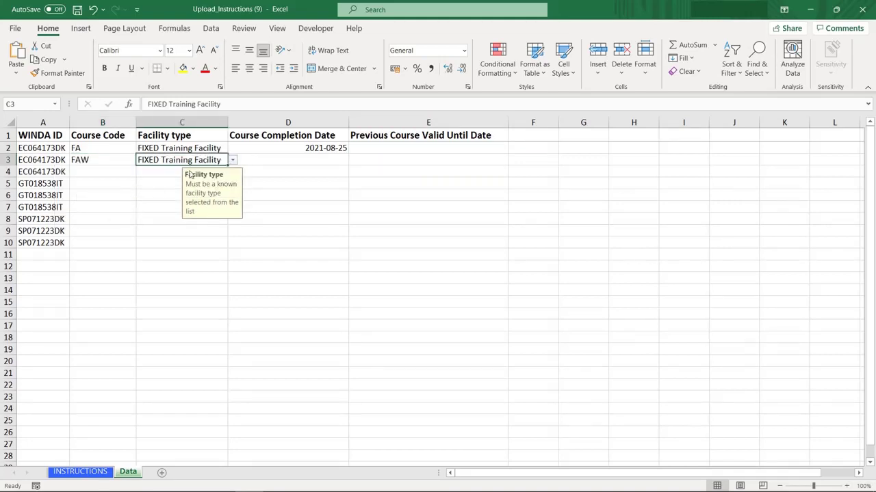
{"action": "left_click", "coordinate": [331, 162]}
{"action": "type", "text": "2021-08-"}
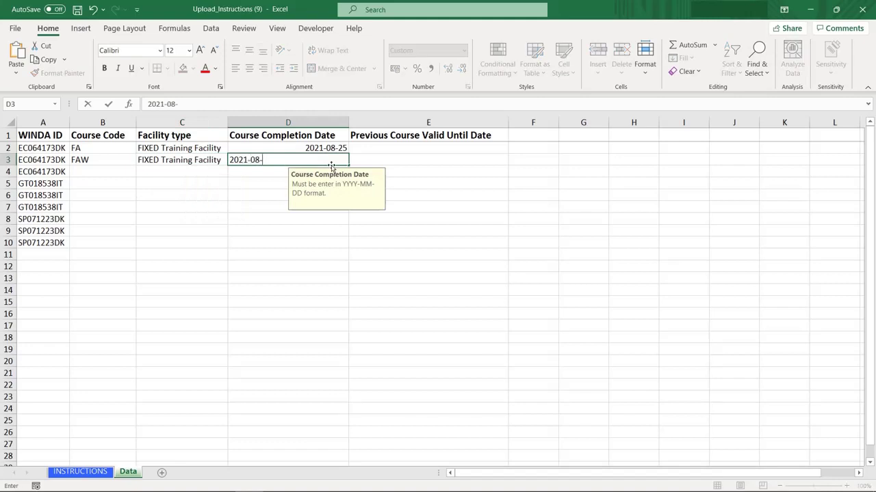
{"action": "type", "text": "26"}
{"action": "key", "text": "Return"}
Fill row 4 with course WAH, FIXED Training Facility and completion date 2021-08-27
{"action": "left_click", "coordinate": [90, 170]}
{"action": "left_click", "coordinate": [140, 172]}
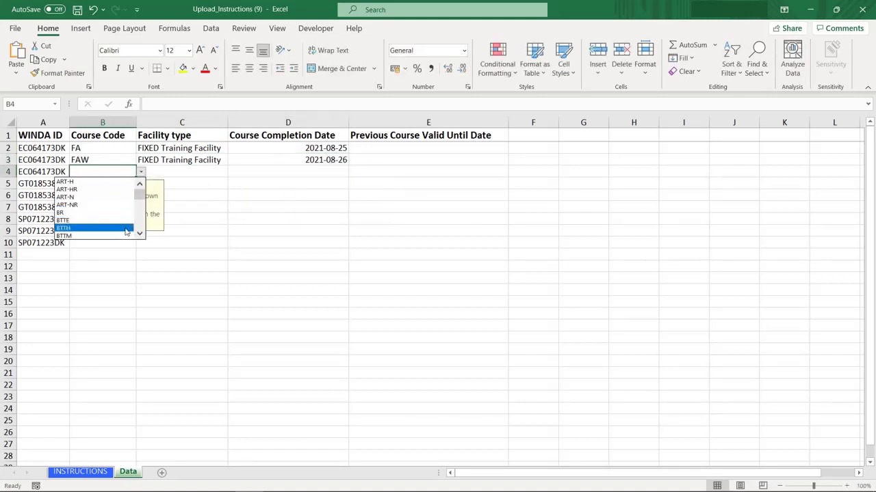
{"action": "scroll", "coordinate": [126, 232], "scroll_direction": "down", "scroll_amount": 3}
{"action": "left_click", "coordinate": [88, 231]}
{"action": "left_click", "coordinate": [178, 172]}
{"action": "left_click", "coordinate": [232, 172]}
{"action": "left_click", "coordinate": [171, 189]}
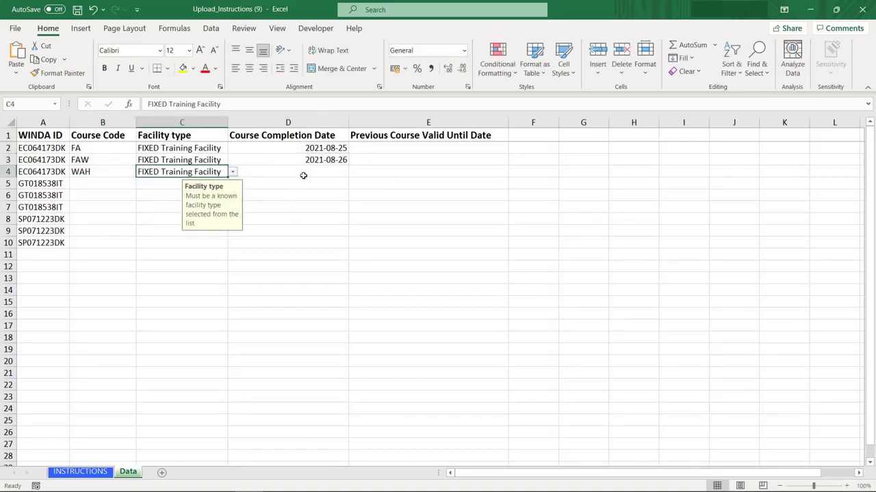
{"action": "left_click", "coordinate": [304, 176]}
{"action": "type", "text": "2021-08-27"}
{"action": "key", "text": "Return"}
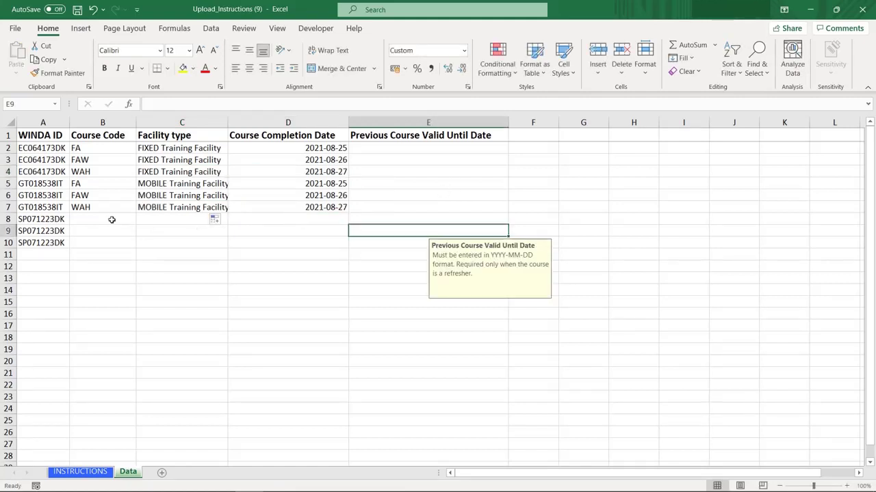
Set row 8's course code to FAR with FIXED Training Facility
{"action": "left_click", "coordinate": [112, 217]}
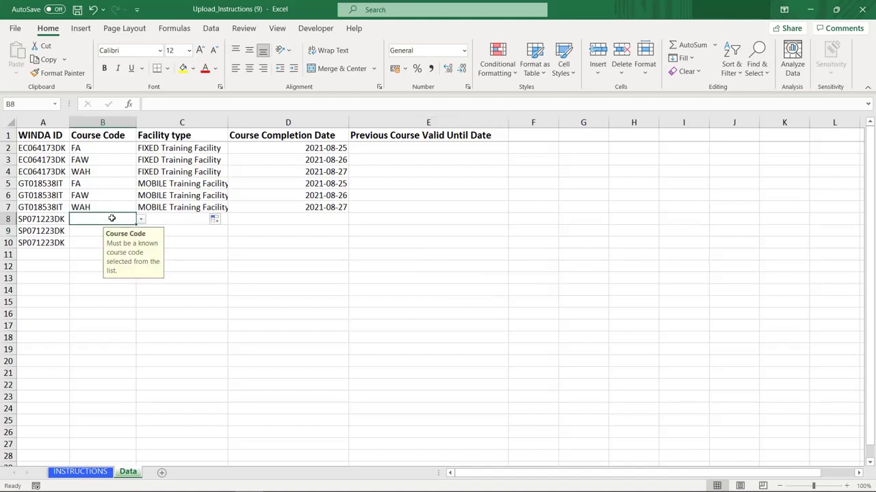
{"action": "left_click", "coordinate": [141, 220]}
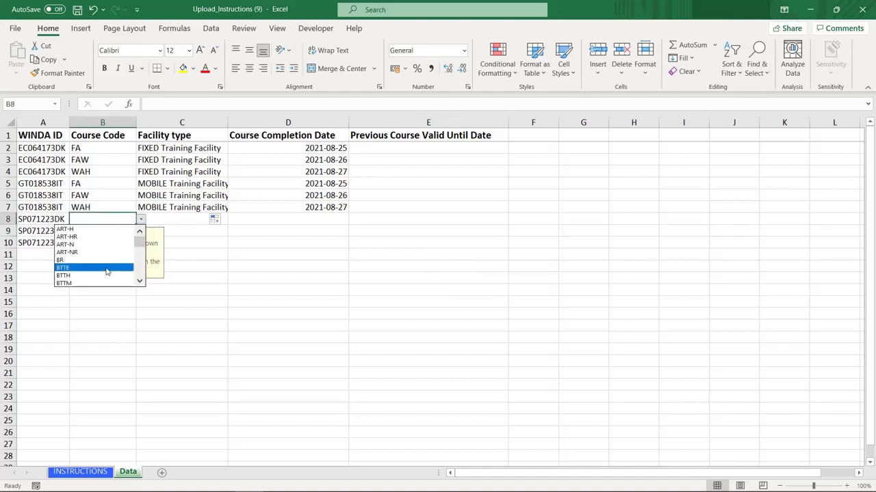
{"action": "left_click", "coordinate": [138, 281]}
{"action": "left_click", "coordinate": [139, 281]}
{"action": "left_click", "coordinate": [138, 282]}
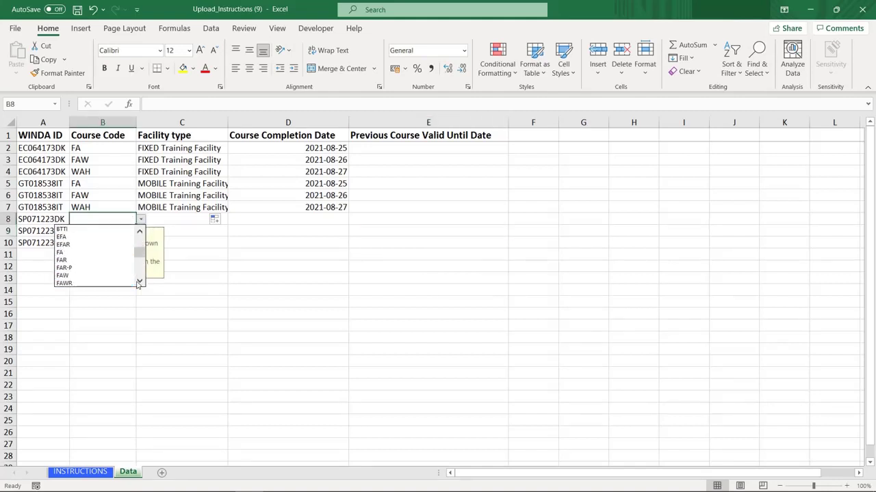
{"action": "left_click", "coordinate": [104, 262]}
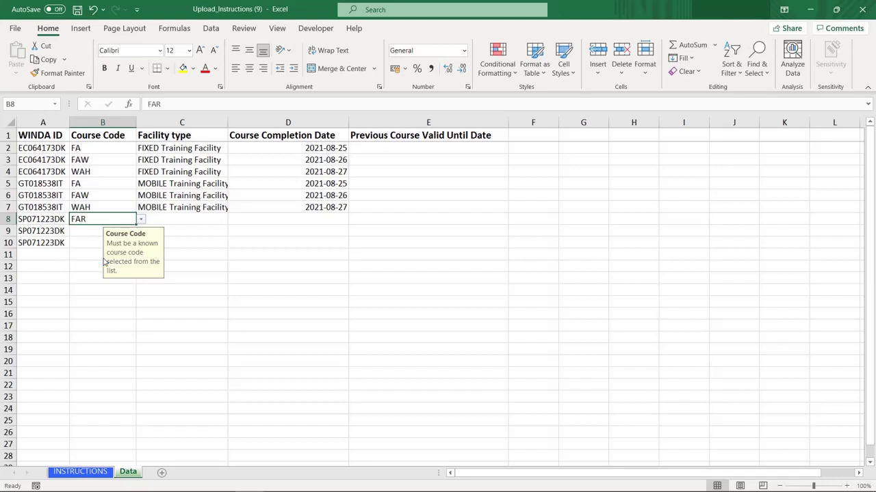
{"action": "left_click", "coordinate": [176, 218]}
{"action": "left_click", "coordinate": [233, 220]}
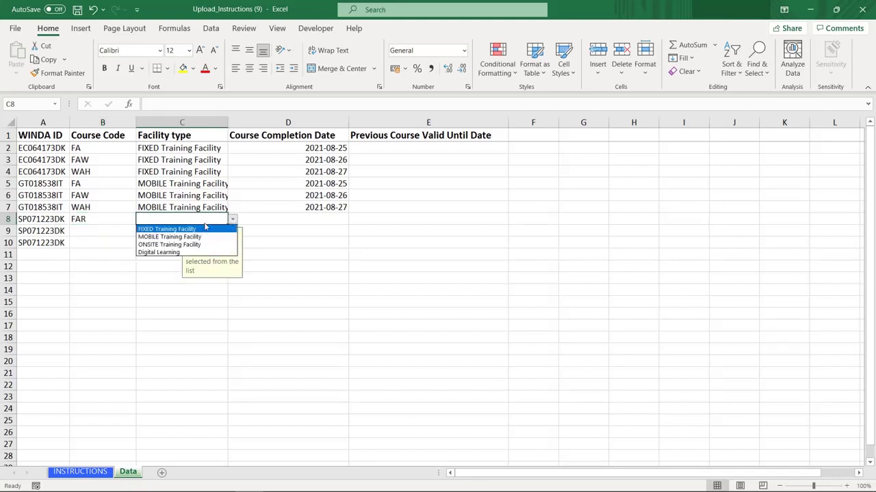
{"action": "left_click", "coordinate": [187, 228]}
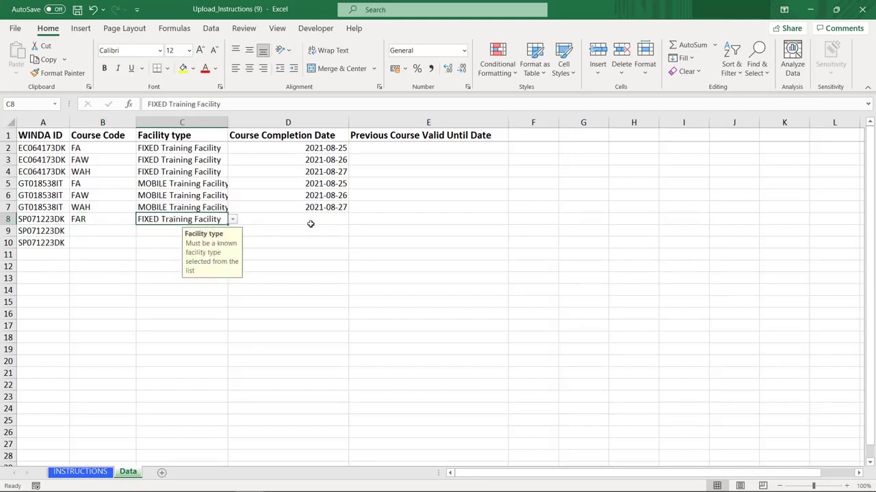
Give row 8 completion date 2021-08-28 and previous valid-until date 2021-09-10
{"action": "left_click", "coordinate": [310, 223]}
{"action": "type", "text": "20"}
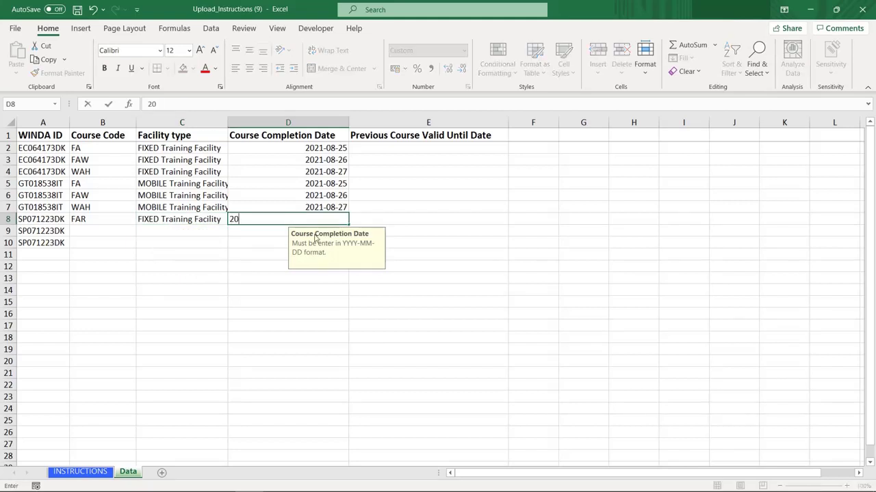
{"action": "type", "text": "21-08-28"}
{"action": "left_click", "coordinate": [366, 217]}
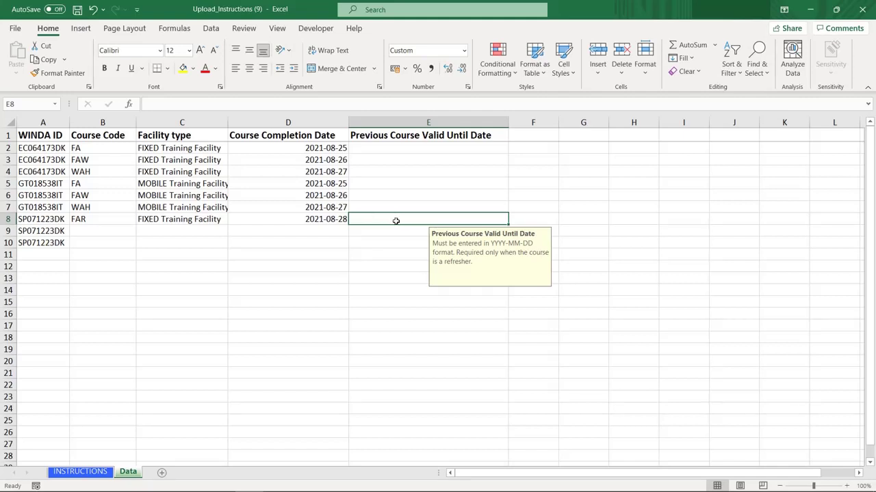
{"action": "type", "text": "202"}
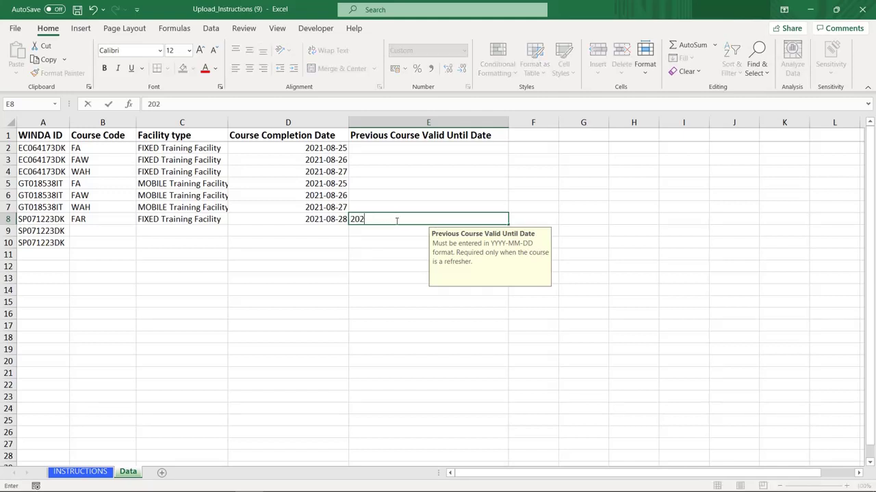
{"action": "type", "text": "1-09-10"}
{"action": "key", "text": "Return"}
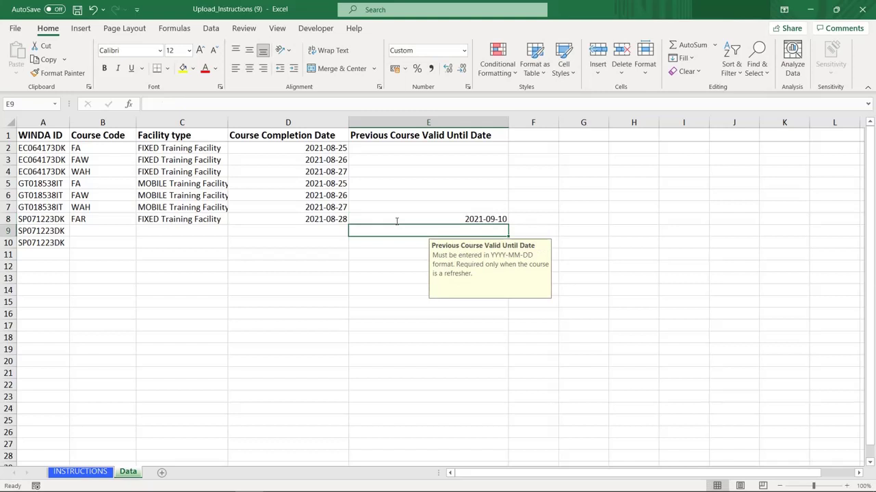
Set row 9's course code to FAWR with FIXED Training Facility
{"action": "left_click", "coordinate": [107, 230]}
{"action": "left_click", "coordinate": [140, 231]}
{"action": "left_click", "coordinate": [141, 293]}
{"action": "scroll", "coordinate": [103, 280], "scroll_direction": "down", "scroll_amount": 2}
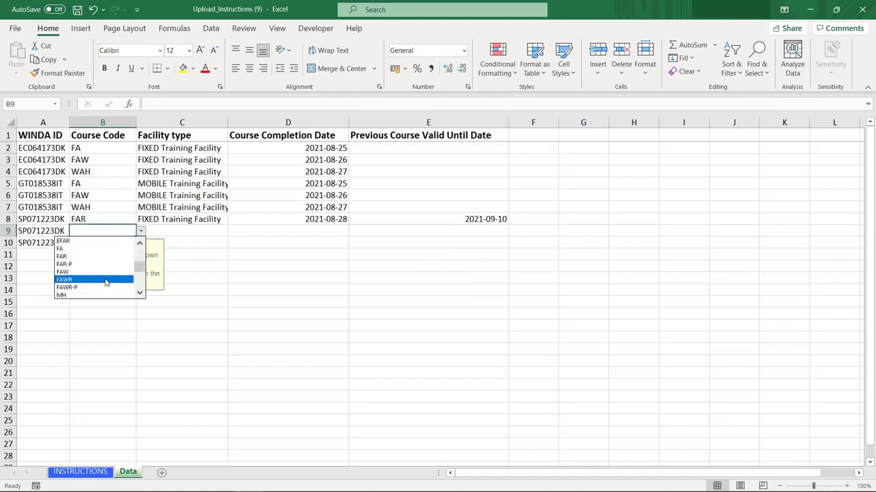
{"action": "left_click", "coordinate": [68, 279]}
{"action": "left_click", "coordinate": [222, 231]}
{"action": "left_click", "coordinate": [232, 230]}
{"action": "left_click", "coordinate": [182, 242]}
Give row 9 completion date 2021-08-29 and previous valid-until date 2021-09-11
{"action": "left_click", "coordinate": [299, 231]}
{"action": "type", "text": "2021-08-29"}
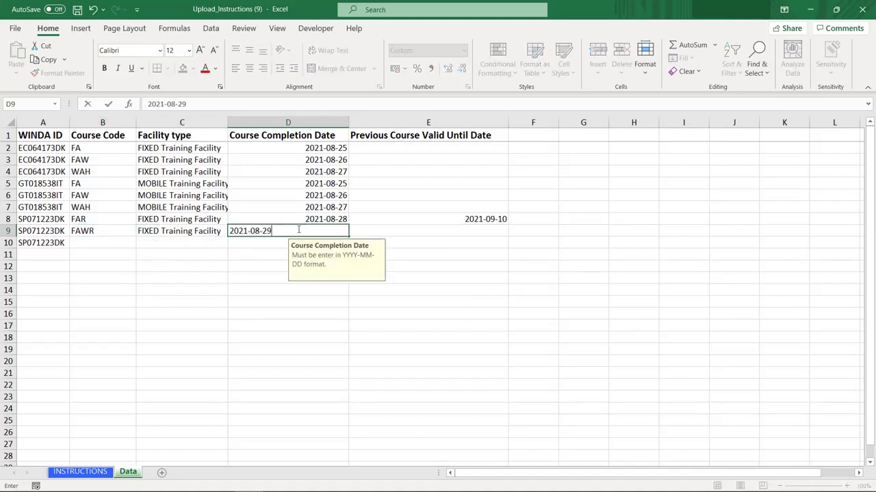
{"action": "key", "text": "Tab"}
{"action": "type", "text": "2021-09-11"}
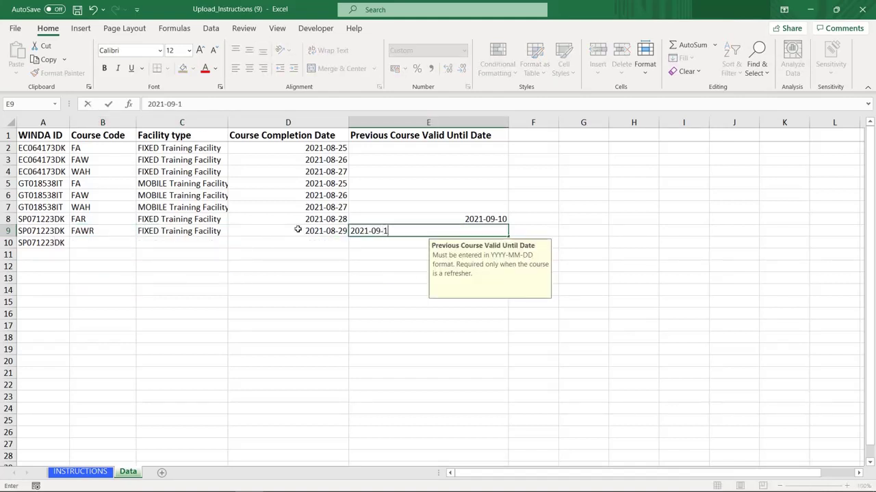
{"action": "key", "text": "Return"}
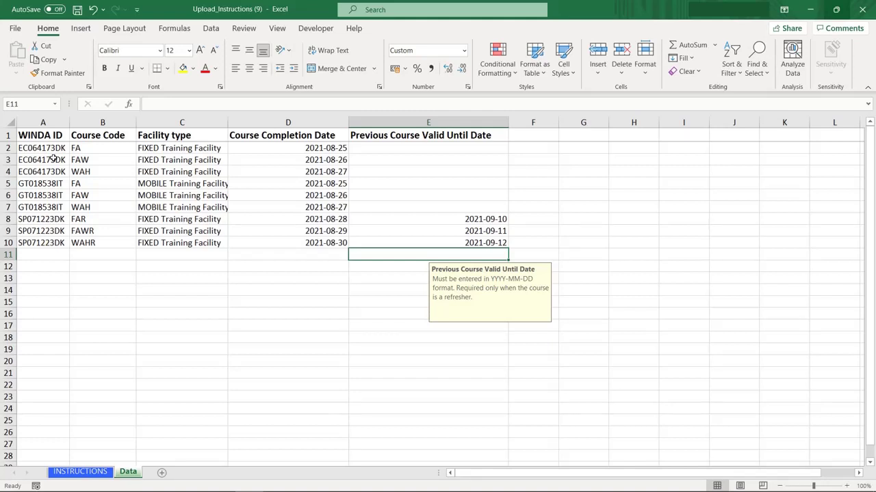
{"action": "left_click", "coordinate": [15, 30]}
Save the Data sheet as CSV (Comma delimited) named 'Bulk Upload August', keeping only the active sheet
{"action": "left_click", "coordinate": [29, 180]}
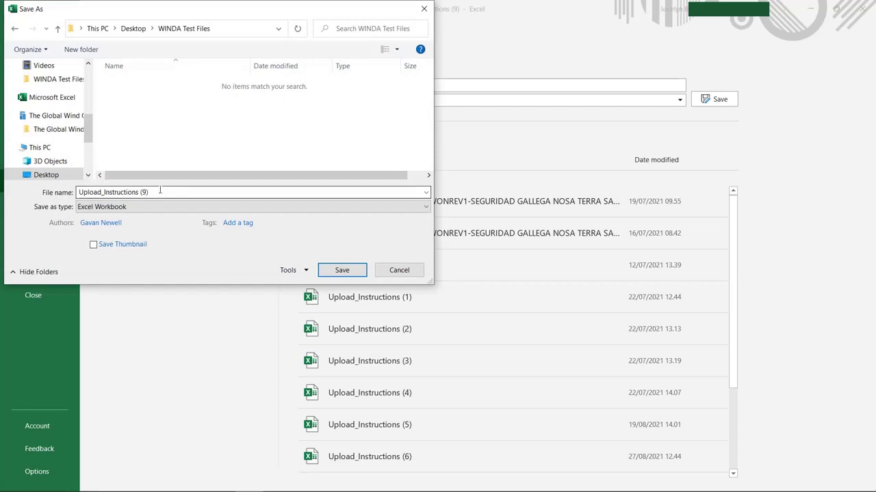
{"action": "left_click", "coordinate": [160, 190]}
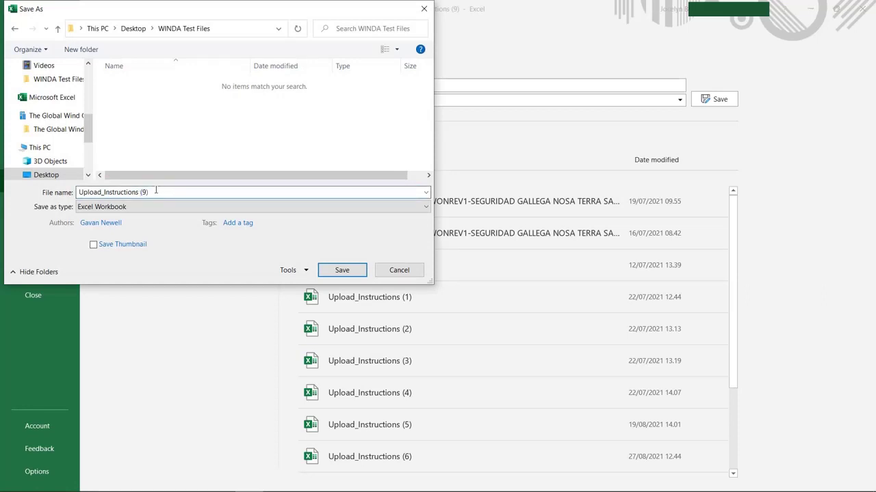
{"action": "key", "text": "ctrl+a"}
{"action": "type", "text": "Bulk Upl"}
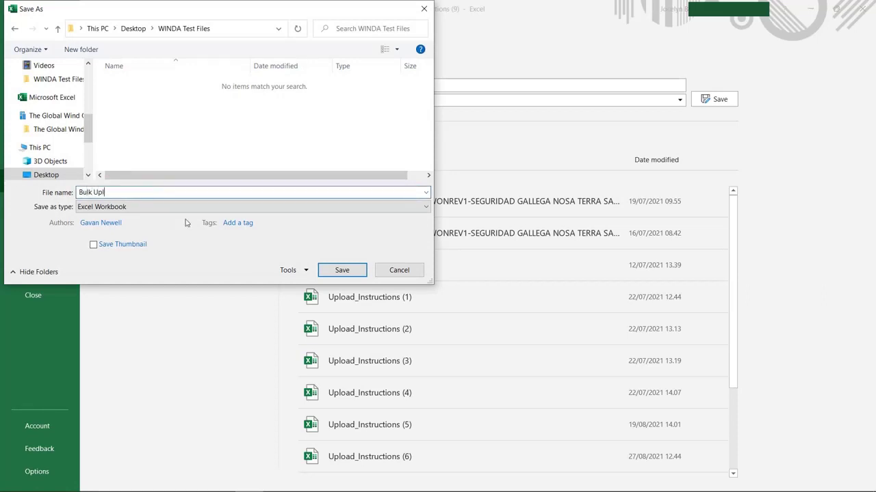
{"action": "type", "text": "oad August"}
{"action": "left_click", "coordinate": [123, 207]}
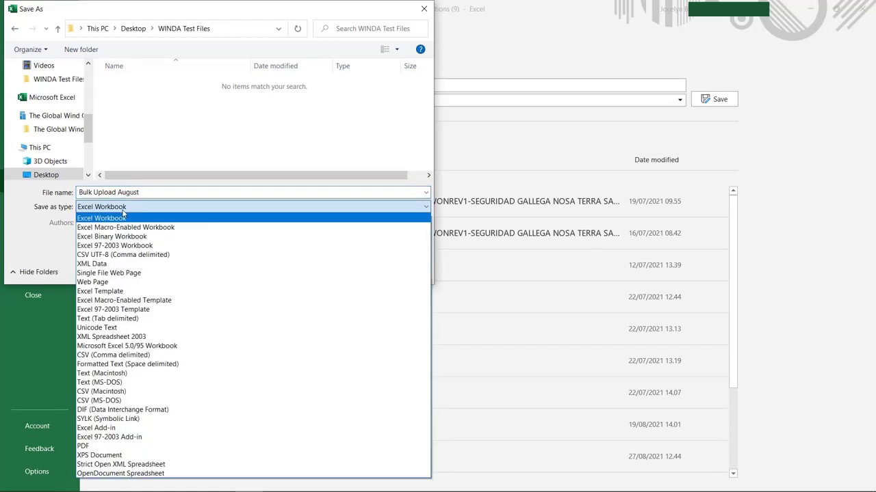
{"action": "left_click", "coordinate": [132, 357]}
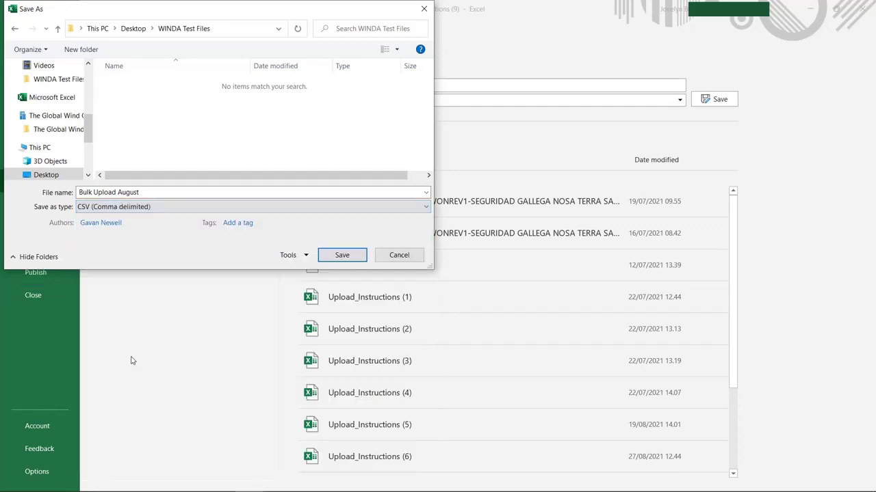
{"action": "left_click", "coordinate": [342, 255]}
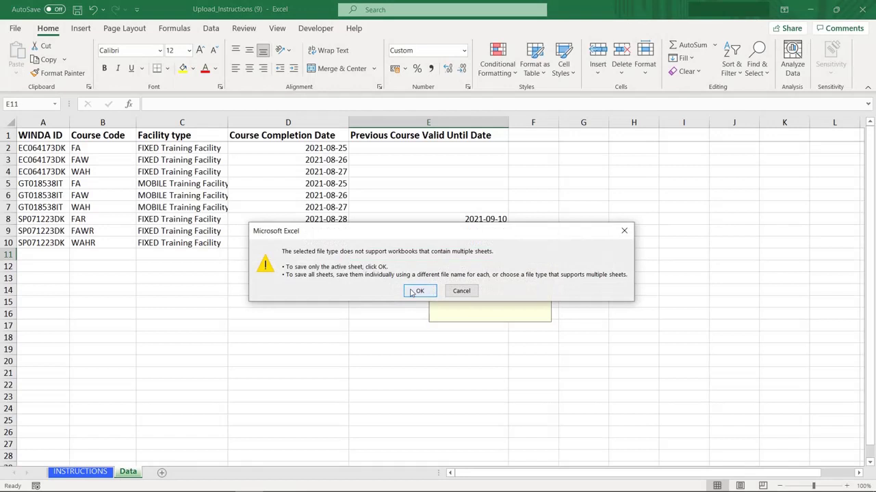
{"action": "left_click", "coordinate": [417, 291]}
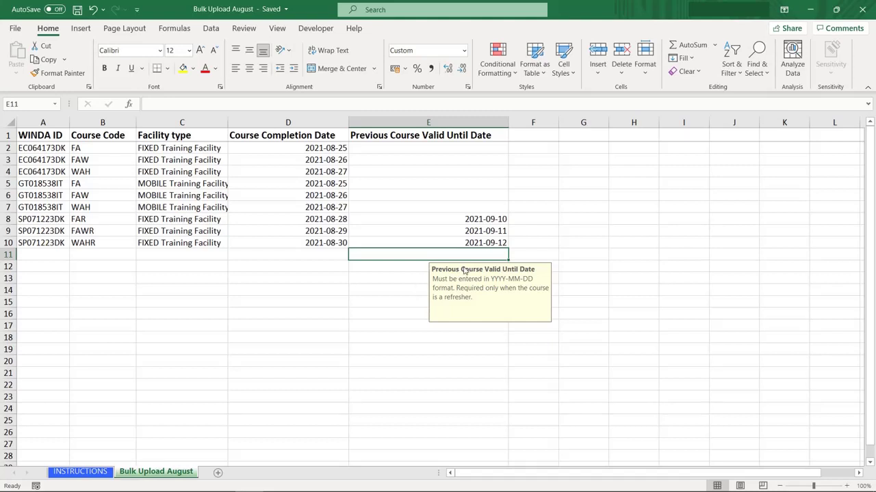
{"action": "key", "text": "Up"}
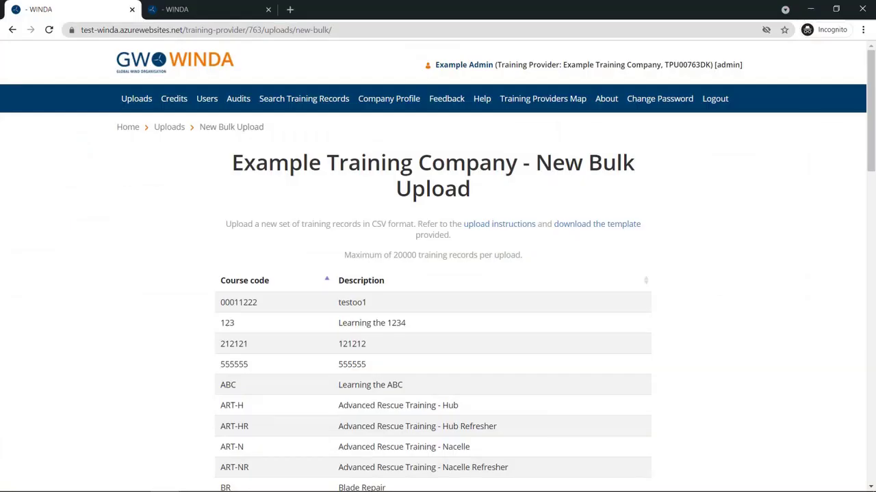
{"action": "scroll", "coordinate": [456, 180], "scroll_direction": "down", "scroll_amount": 18}
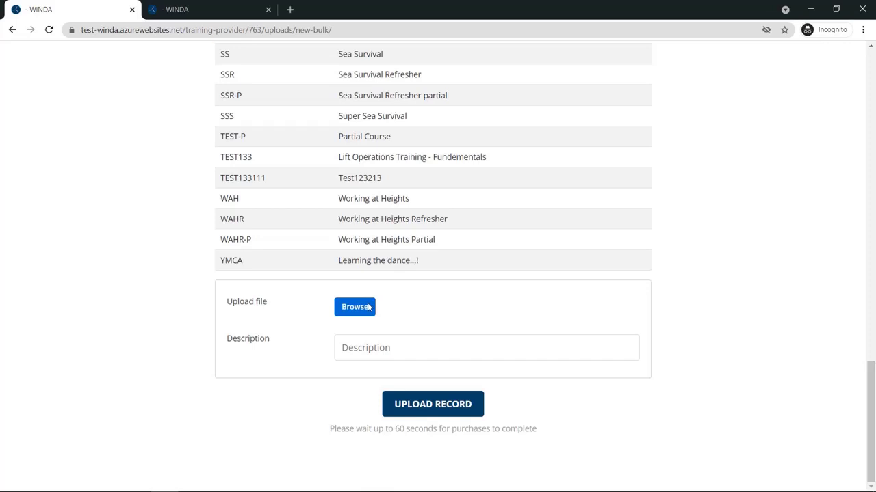
Upload Bulk Upload August.csv to WINDA with the description 'Bulk Upload Week 35'
{"action": "left_click", "coordinate": [368, 307]}
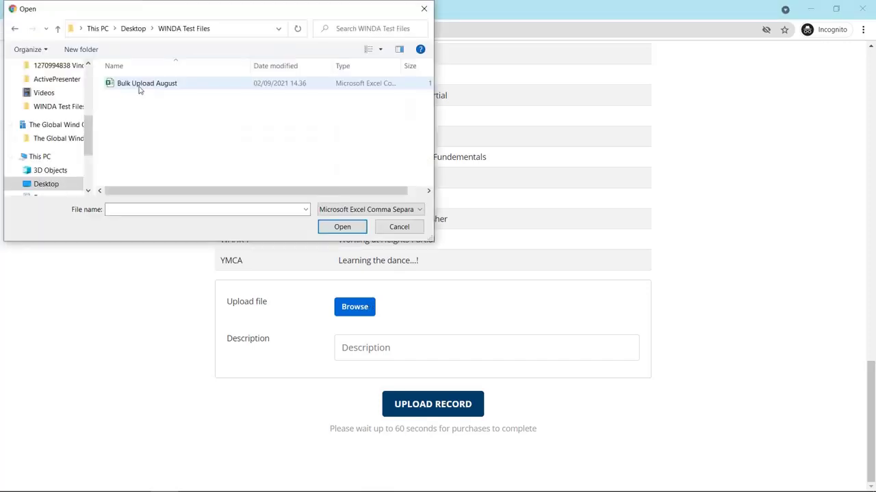
{"action": "double_click", "coordinate": [139, 89]}
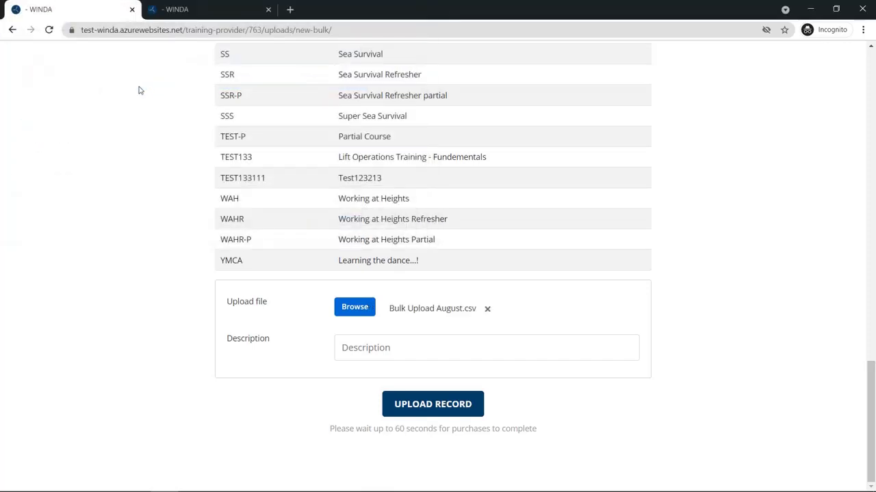
{"action": "key", "text": "Tab"}
{"action": "type", "text": "Bulk Upload W"}
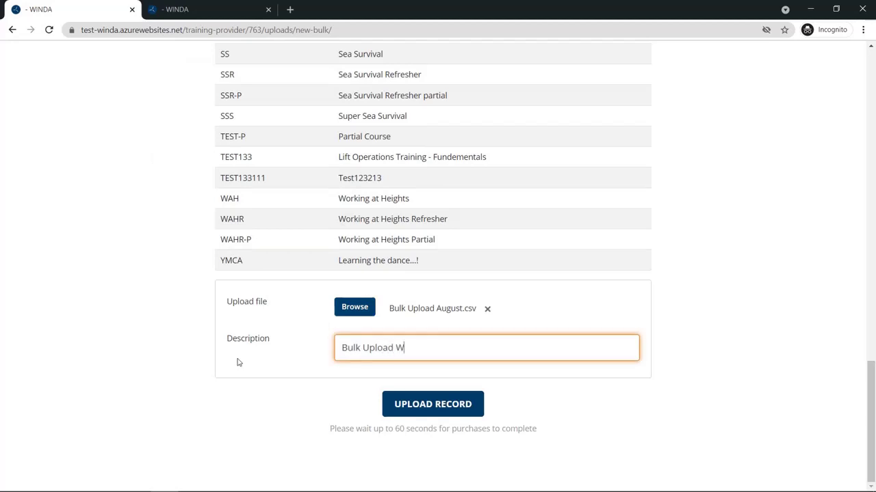
{"action": "type", "text": "eek 35"}
{"action": "left_click", "coordinate": [280, 400]}
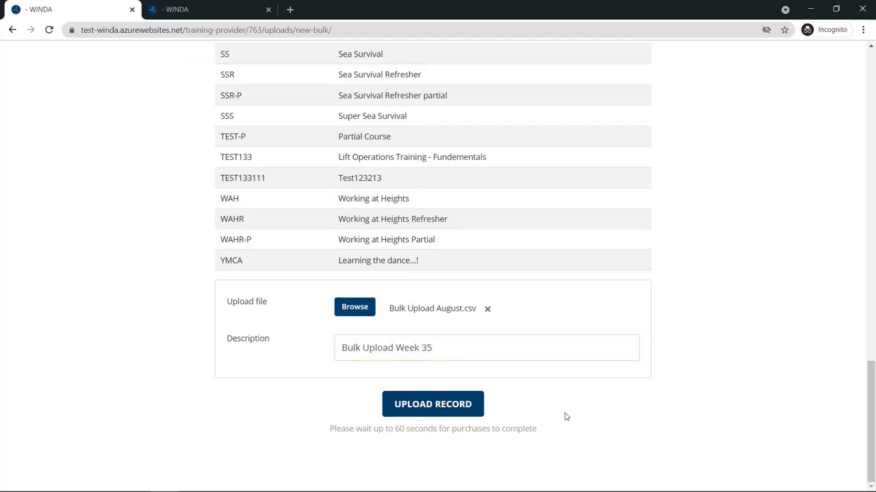
{"action": "left_click", "coordinate": [472, 413]}
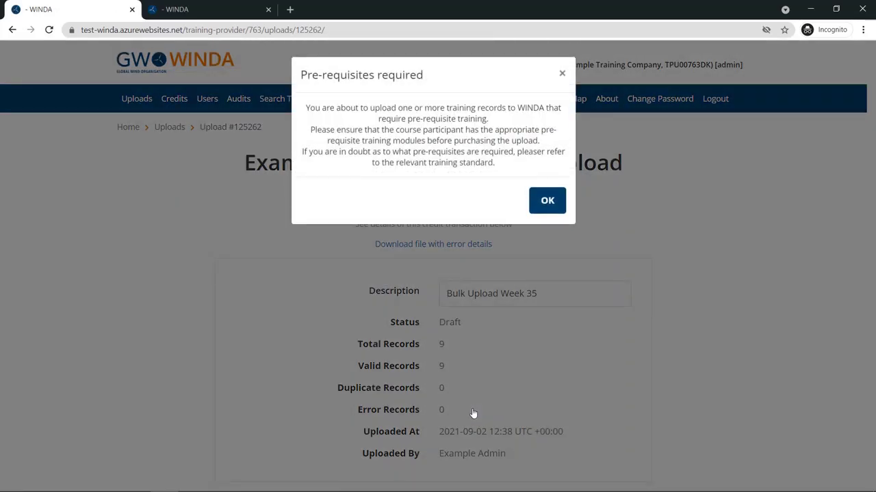
Dismiss the prerequisites notice, review the nine records, and open the error-details file in Excel
{"action": "left_click", "coordinate": [547, 200]}
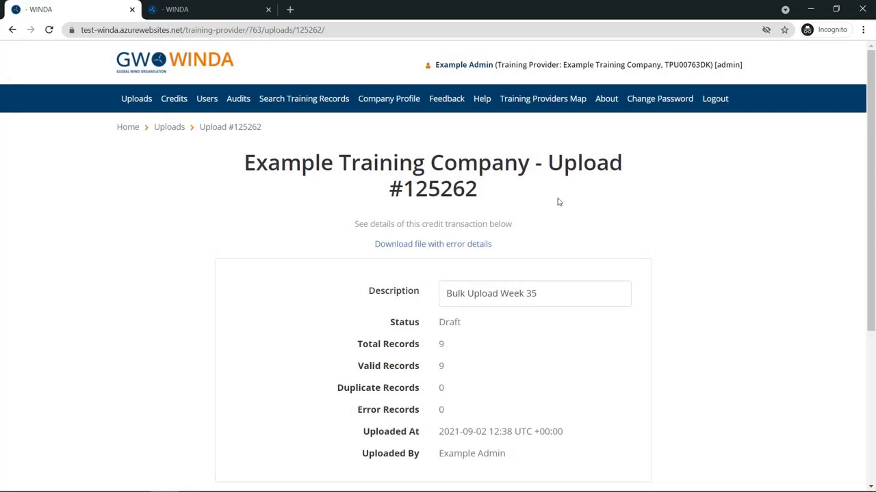
{"action": "scroll", "coordinate": [557, 202], "scroll_direction": "down", "scroll_amount": 2}
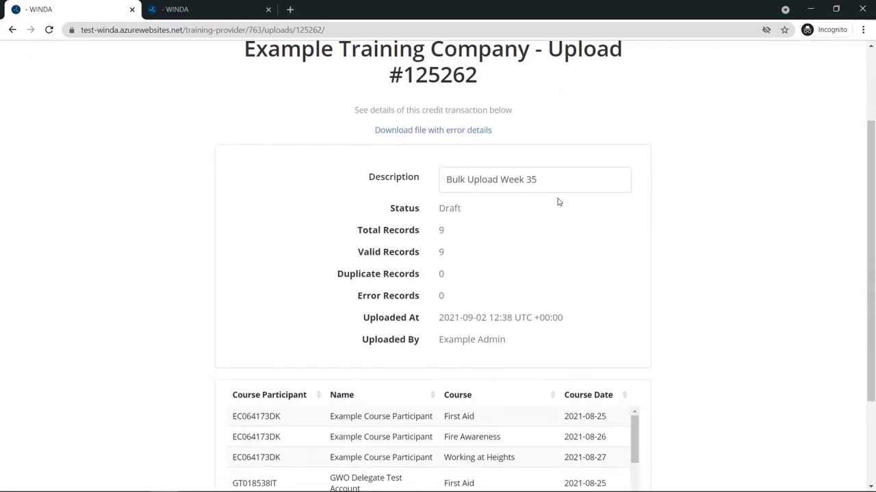
{"action": "scroll", "coordinate": [527, 164], "scroll_direction": "down", "scroll_amount": 1}
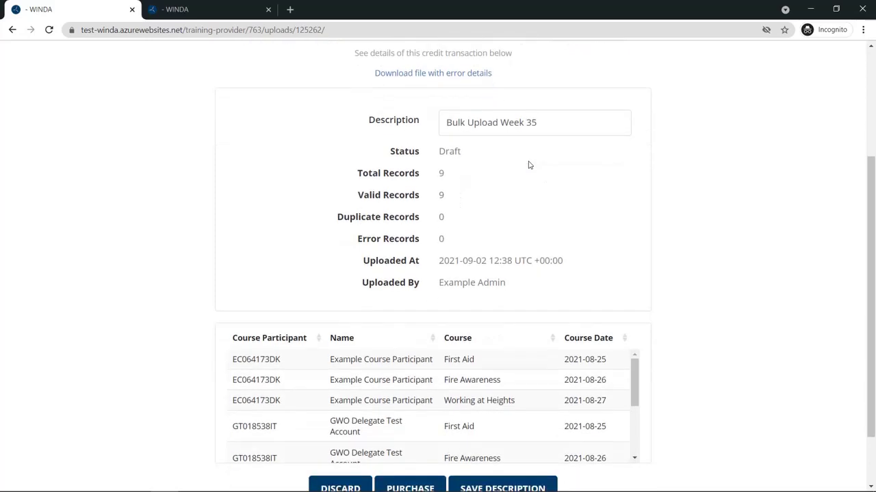
{"action": "scroll", "coordinate": [472, 181], "scroll_direction": "down", "scroll_amount": 1}
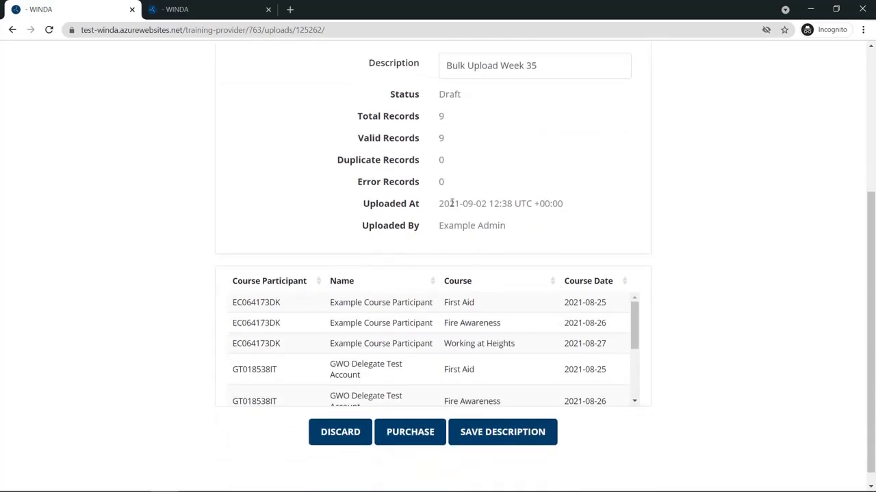
{"action": "scroll", "coordinate": [415, 356], "scroll_direction": "down", "scroll_amount": 1}
{"action": "scroll", "coordinate": [415, 356], "scroll_direction": "down", "scroll_amount": 2}
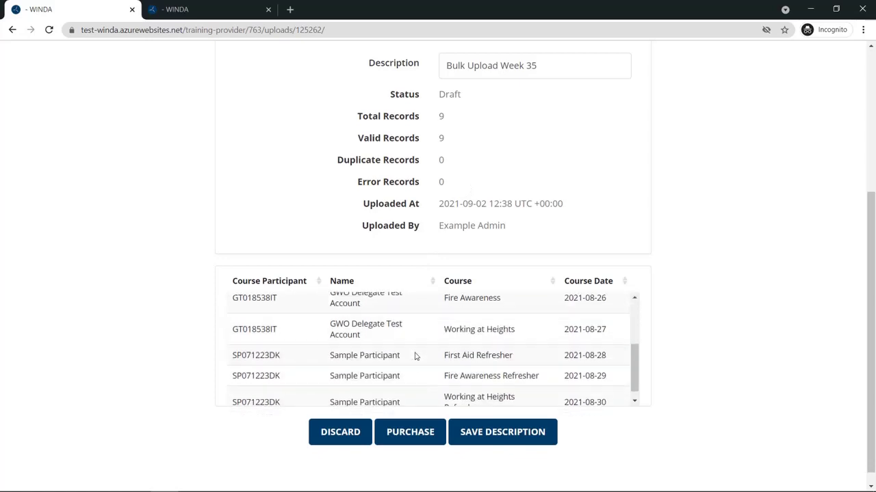
{"action": "scroll", "coordinate": [414, 356], "scroll_direction": "up", "scroll_amount": 3}
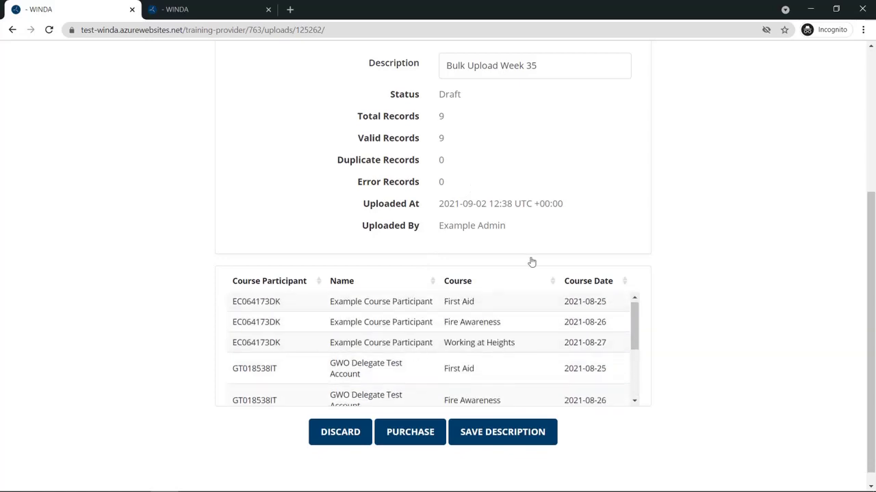
{"action": "scroll", "coordinate": [555, 235], "scroll_direction": "up", "scroll_amount": 2}
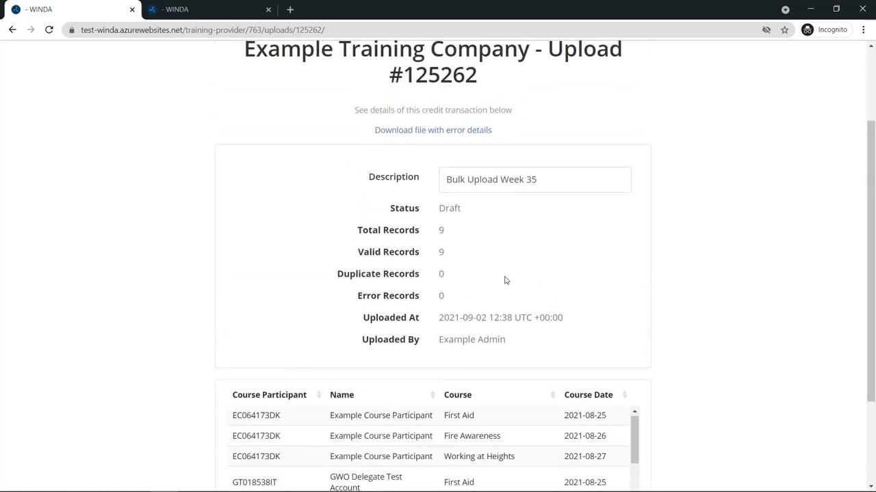
{"action": "left_click", "coordinate": [431, 133]}
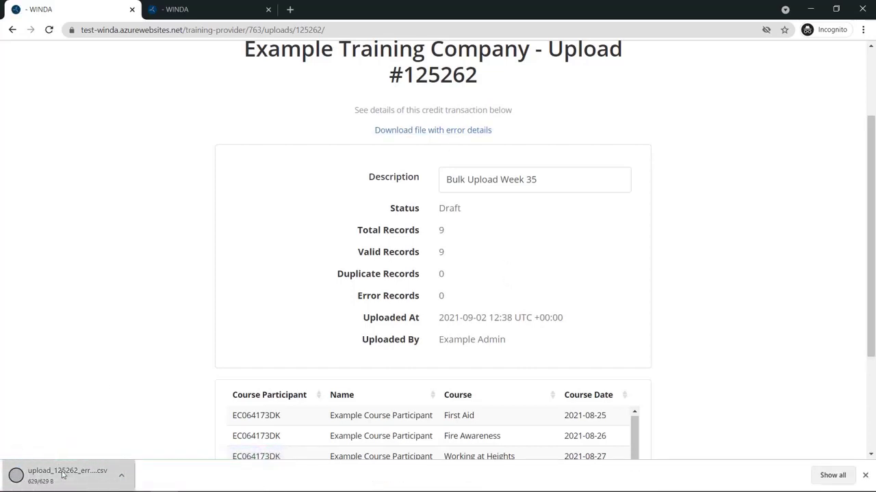
{"action": "left_click", "coordinate": [64, 473]}
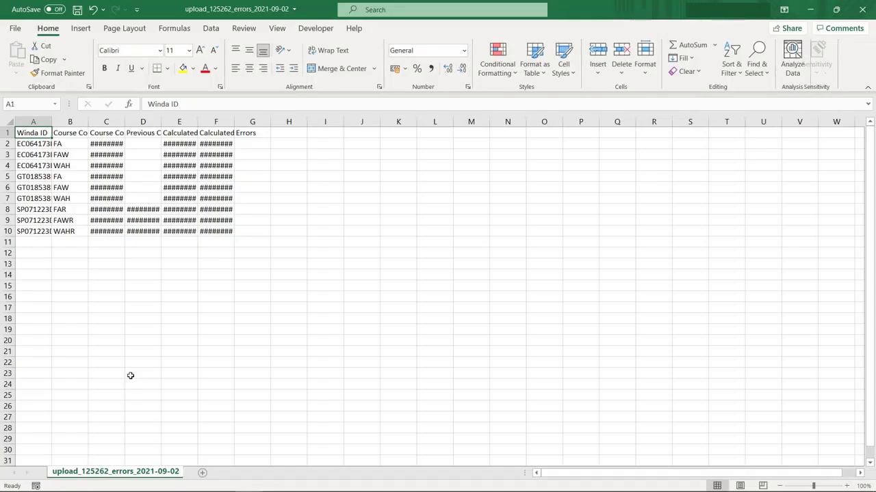
AutoFit every column in the error file so the valid-from and valid-until dates show, and confirm the Errors column is empty
{"action": "left_click", "coordinate": [7, 122]}
{"action": "left_click", "coordinate": [645, 69]}
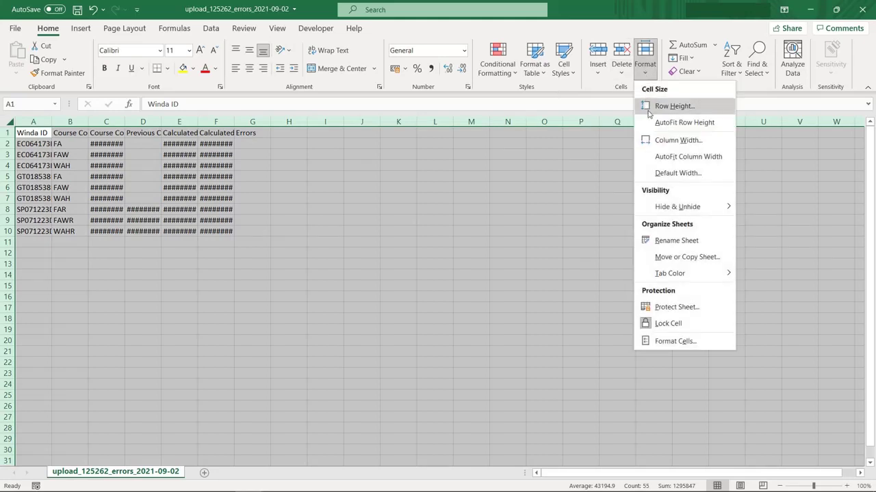
{"action": "left_click", "coordinate": [656, 152]}
{"action": "left_click", "coordinate": [524, 275]}
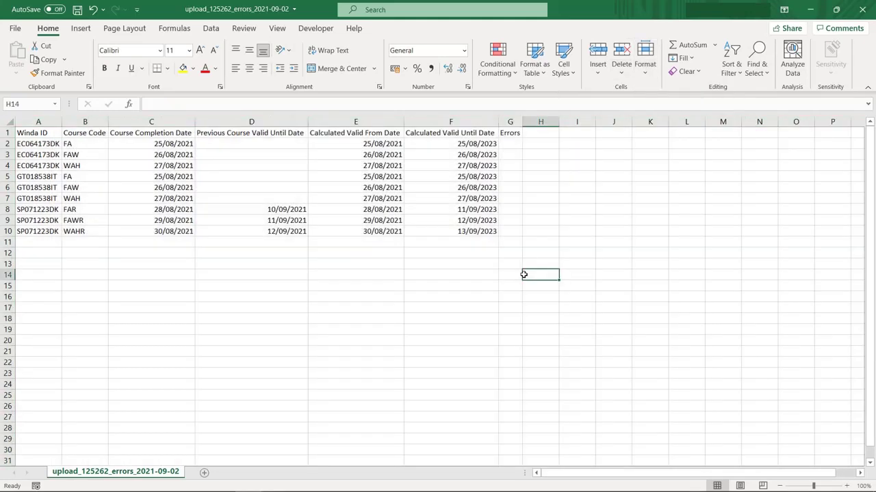
{"action": "left_click", "coordinate": [513, 121]}
{"action": "key", "text": "alt+Tab"}
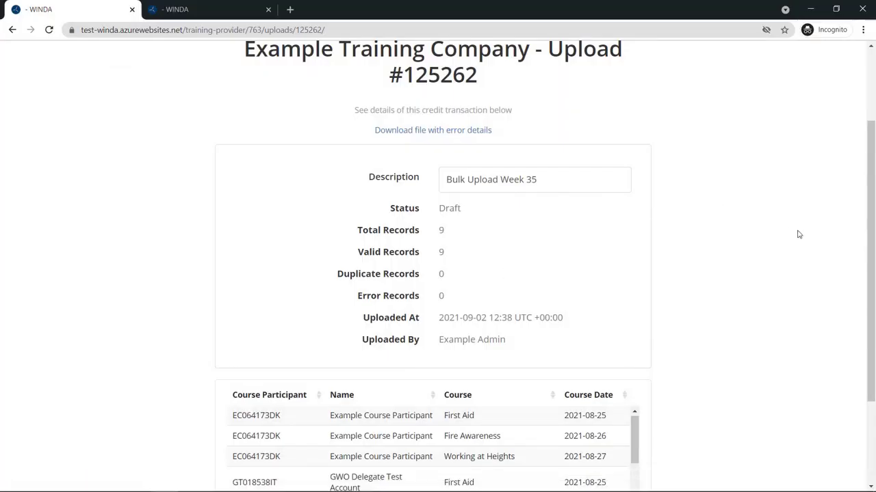
{"action": "scroll", "coordinate": [783, 222], "scroll_direction": "down", "scroll_amount": 2}
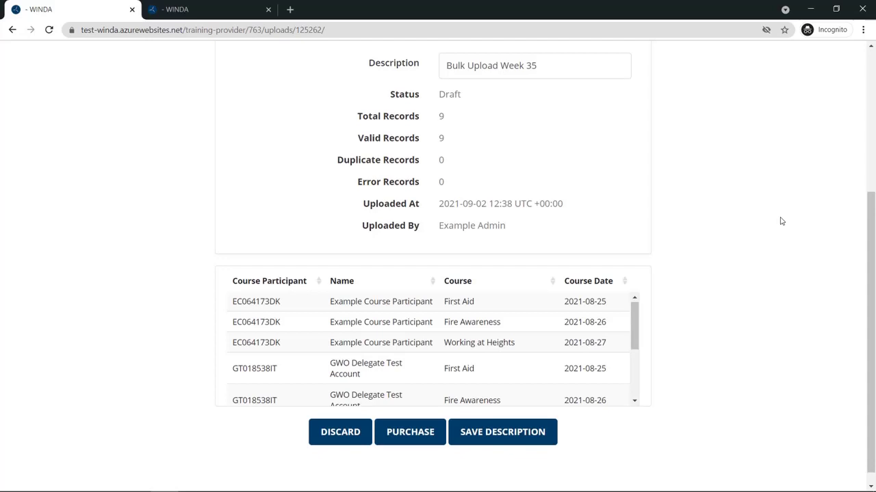
{"action": "left_click", "coordinate": [410, 432]}
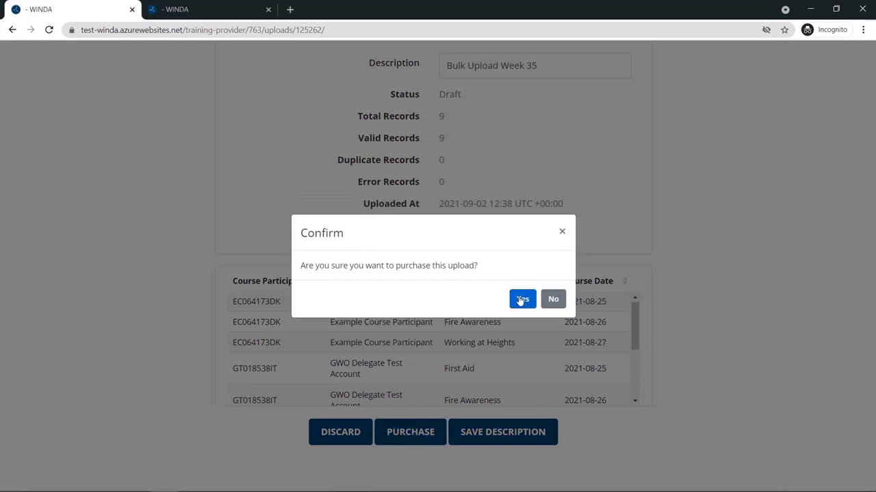
{"action": "left_click", "coordinate": [521, 300]}
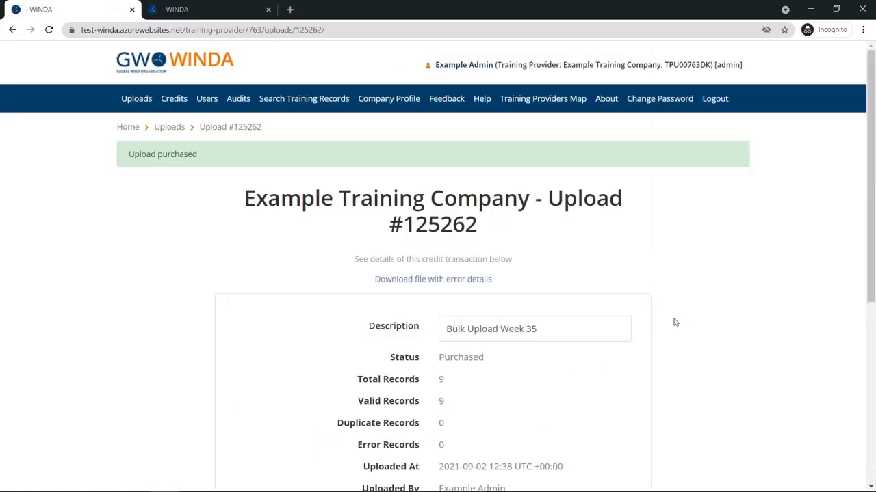
{"action": "scroll", "coordinate": [683, 320], "scroll_direction": "down", "scroll_amount": 3}
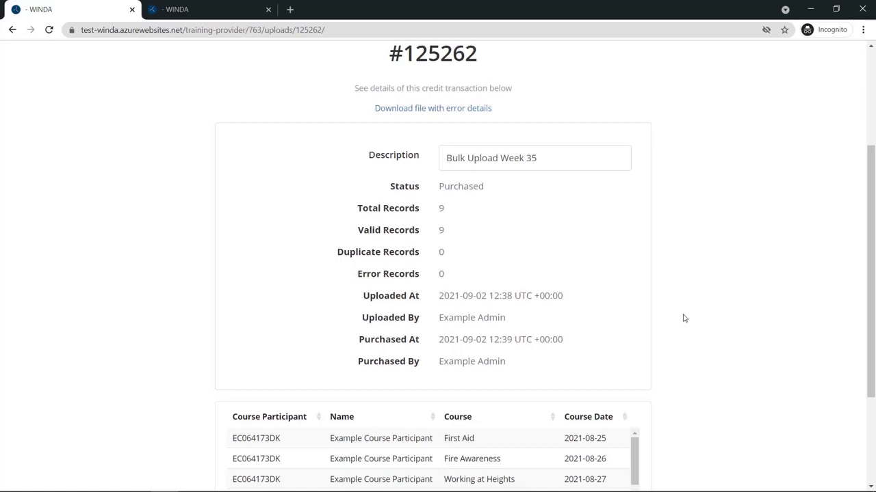
{"action": "scroll", "coordinate": [682, 318], "scroll_direction": "down", "scroll_amount": 1}
{"action": "scroll", "coordinate": [683, 318], "scroll_direction": "down", "scroll_amount": 1}
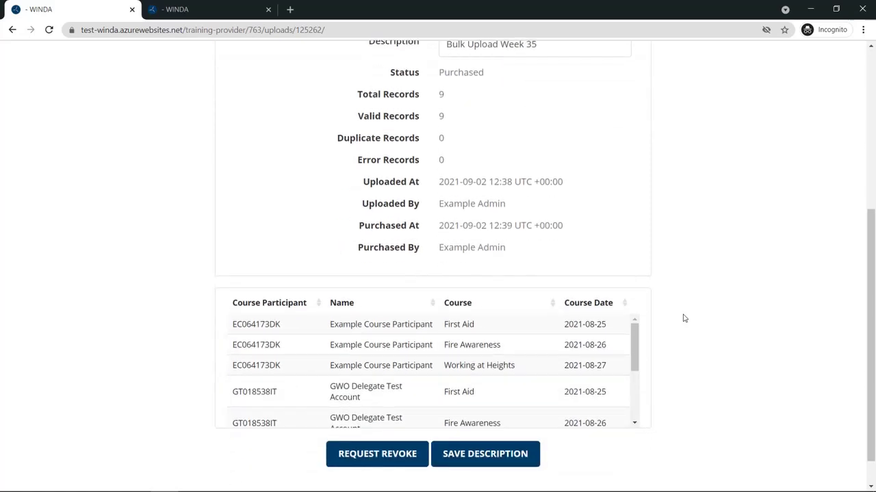
Copy the first participant's WINDA ID from the participant table
{"action": "left_click", "coordinate": [683, 293]}
{"action": "double_click", "coordinate": [276, 345]}
{"action": "right_click", "coordinate": [276, 345]}
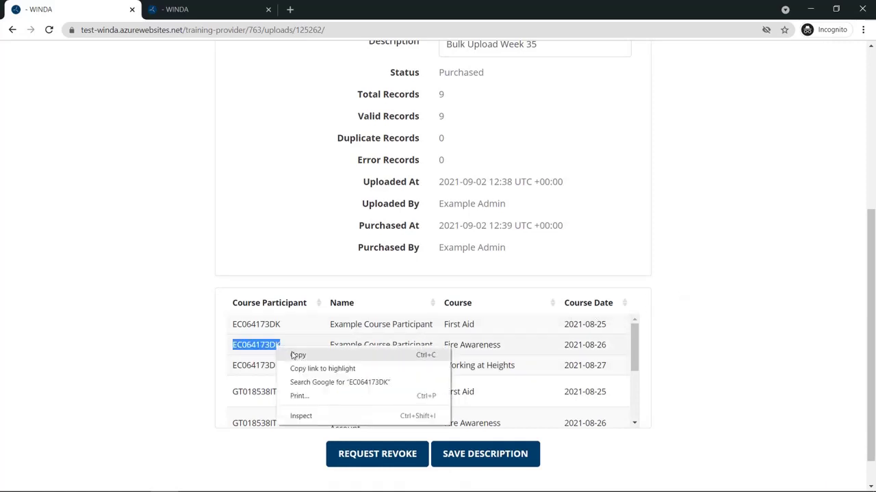
{"action": "left_click", "coordinate": [289, 354]}
Search training records for that WINDA ID and view the six current records in table view
{"action": "scroll", "coordinate": [273, 290], "scroll_direction": "up", "scroll_amount": 4}
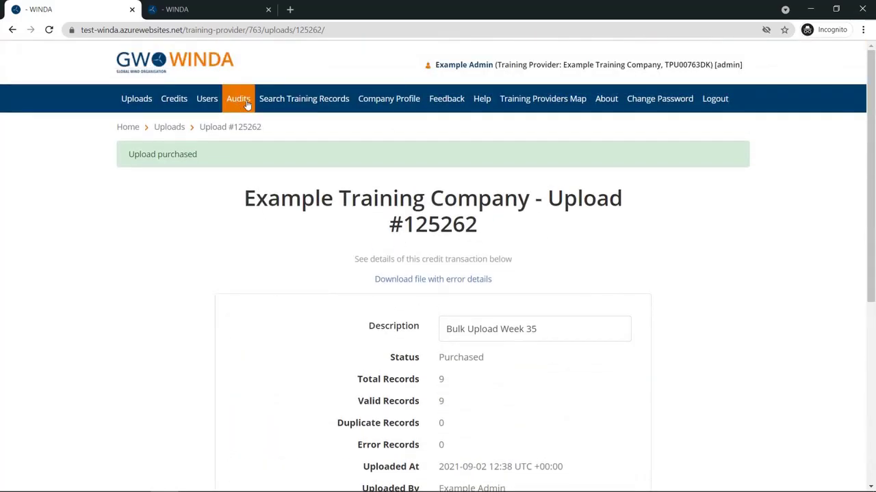
{"action": "left_click", "coordinate": [267, 102]}
{"action": "left_click", "coordinate": [374, 246]}
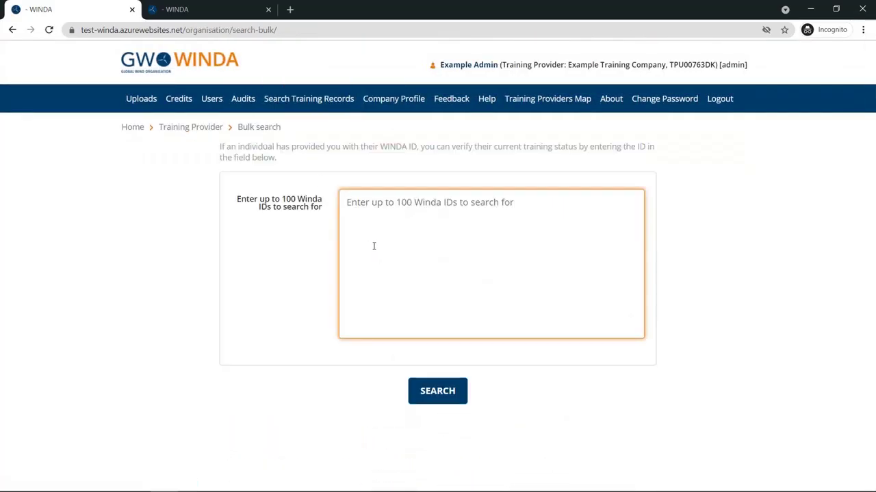
{"action": "key", "text": "ctrl+v"}
{"action": "left_click", "coordinate": [437, 391]}
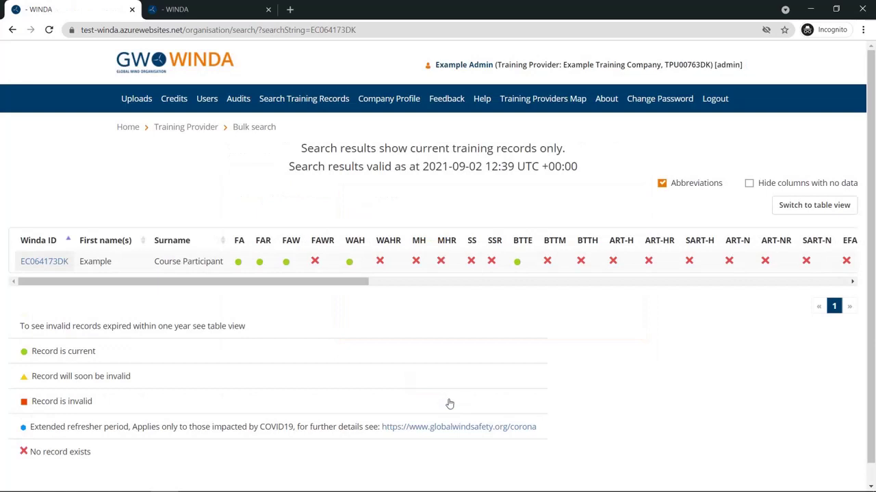
{"action": "left_click", "coordinate": [792, 206]}
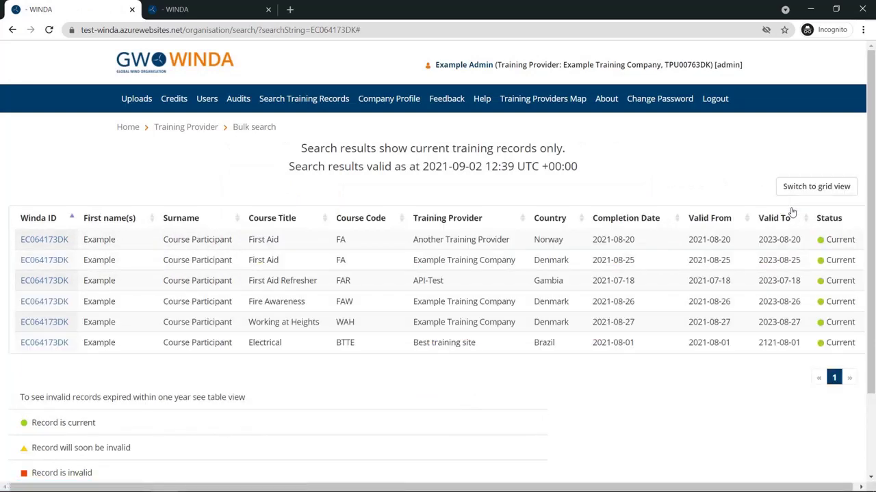